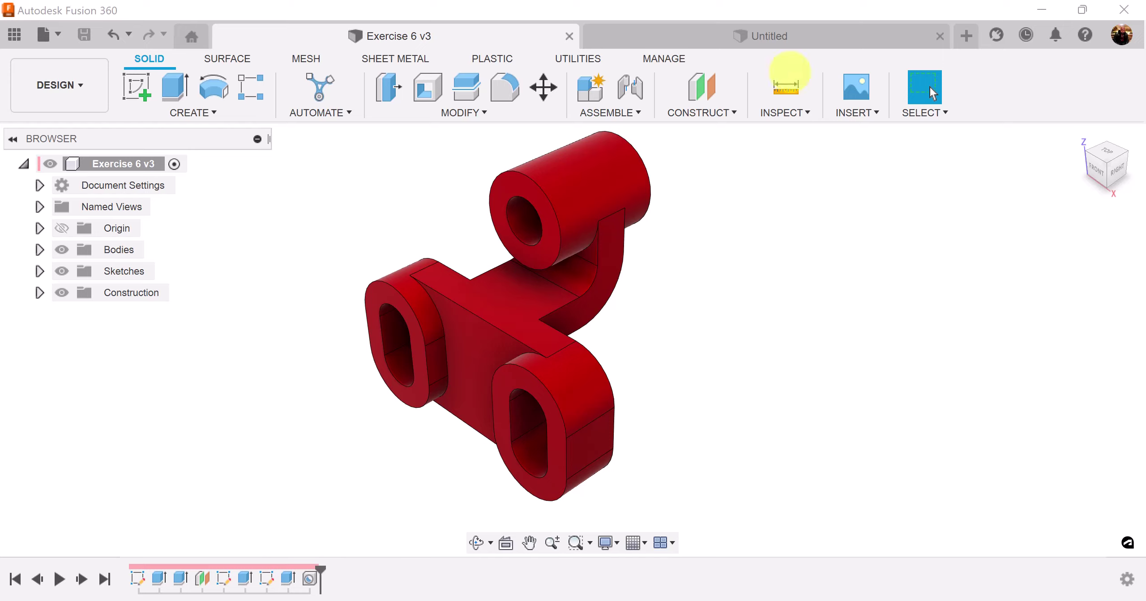
Step: Switch from the finished Exercise 6 v3 bracket to the empty Untitled design
click(776, 28)
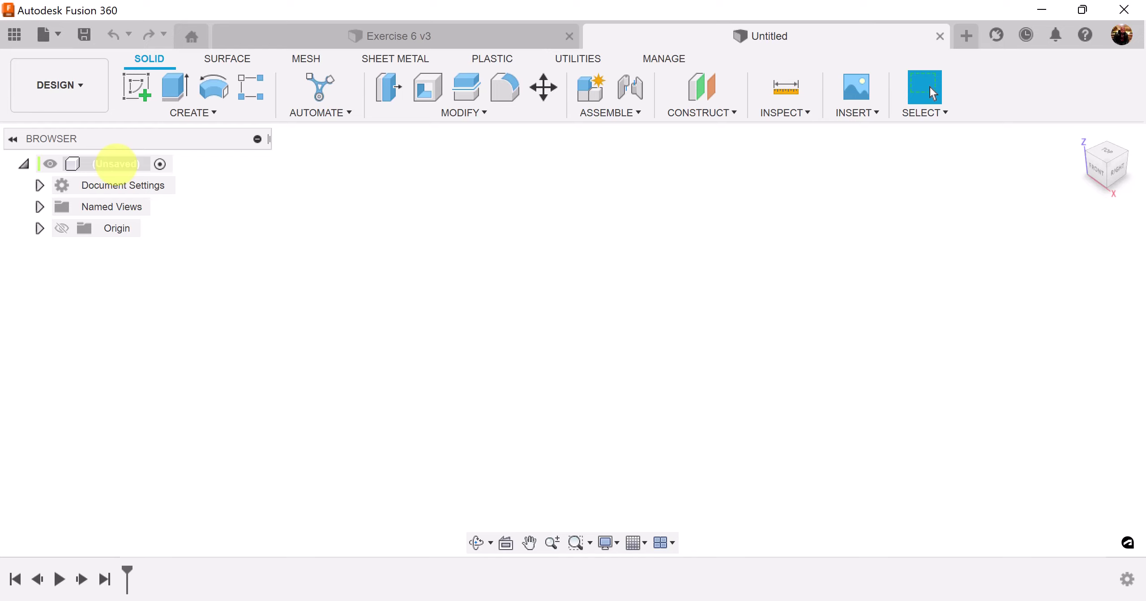
Step: Add a new component, Component1, and start a sketch on the front origin plane
right_click(116, 164)
click(187, 310)
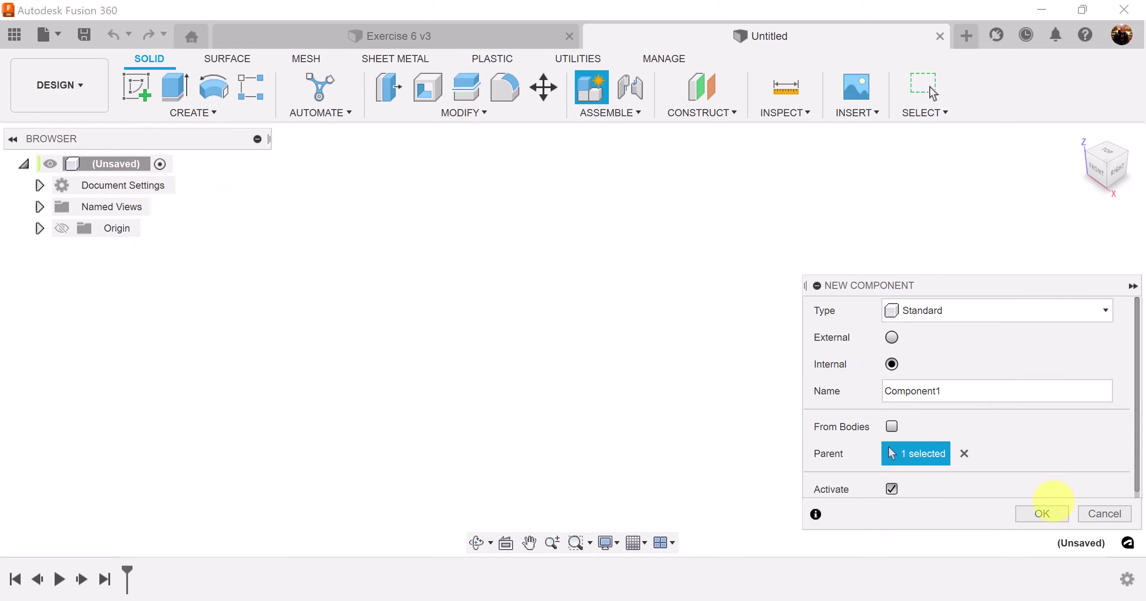
click(1047, 511)
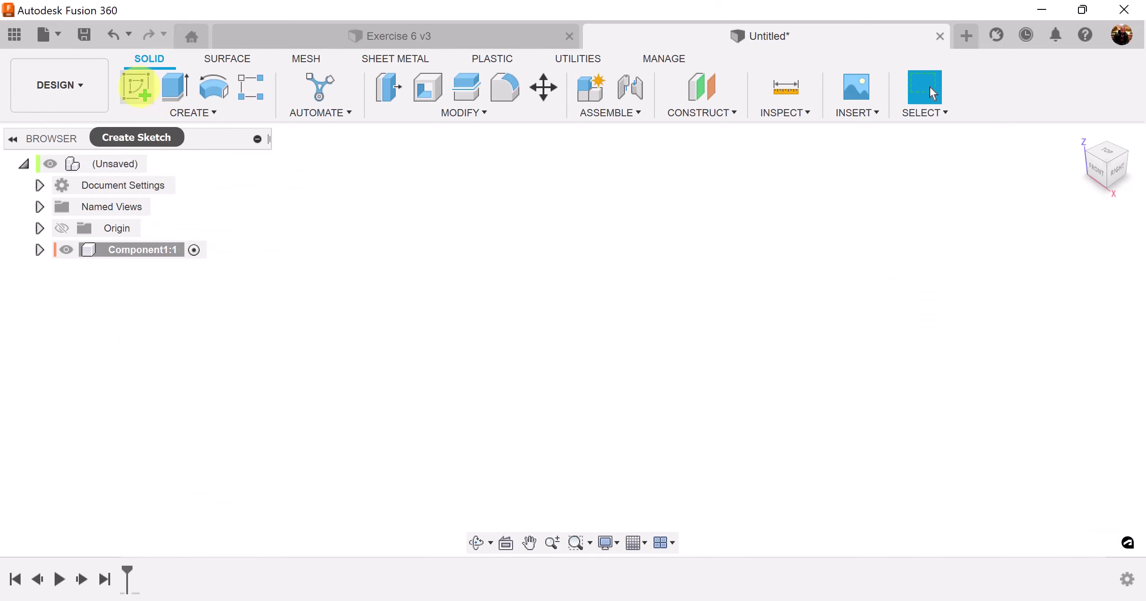
click(136, 87)
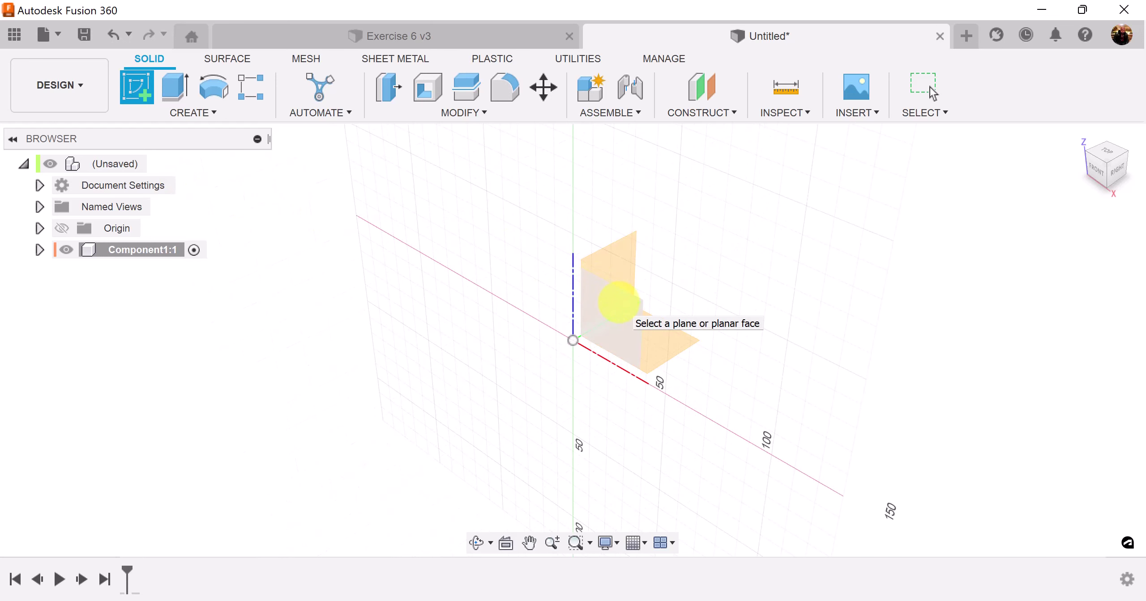
click(619, 302)
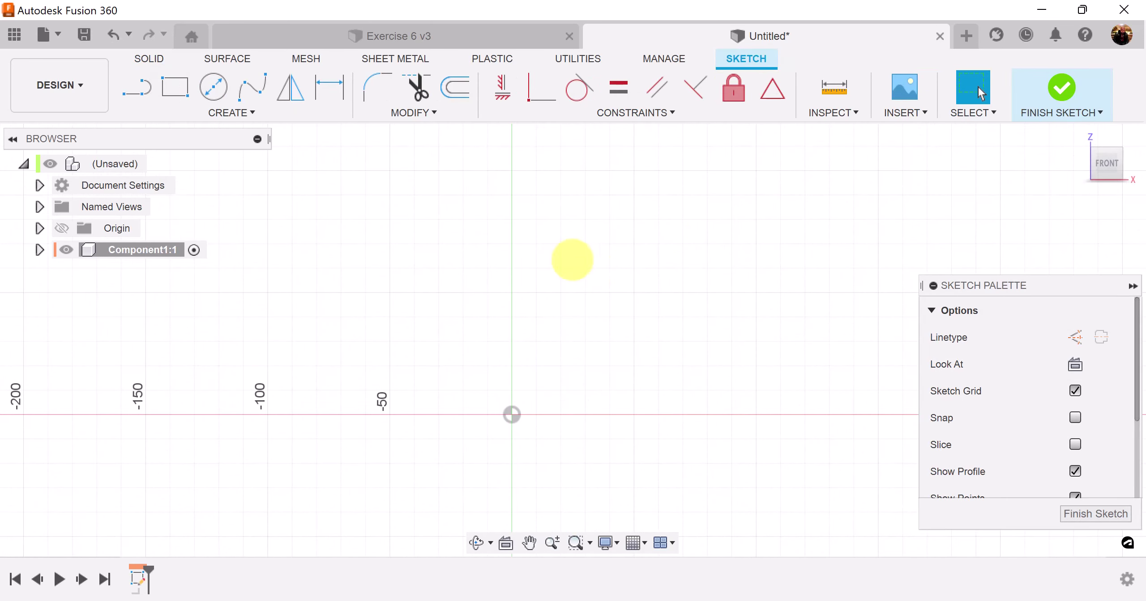
scroll(697, 315, down, 2)
middle_drag(706, 310, 683, 245)
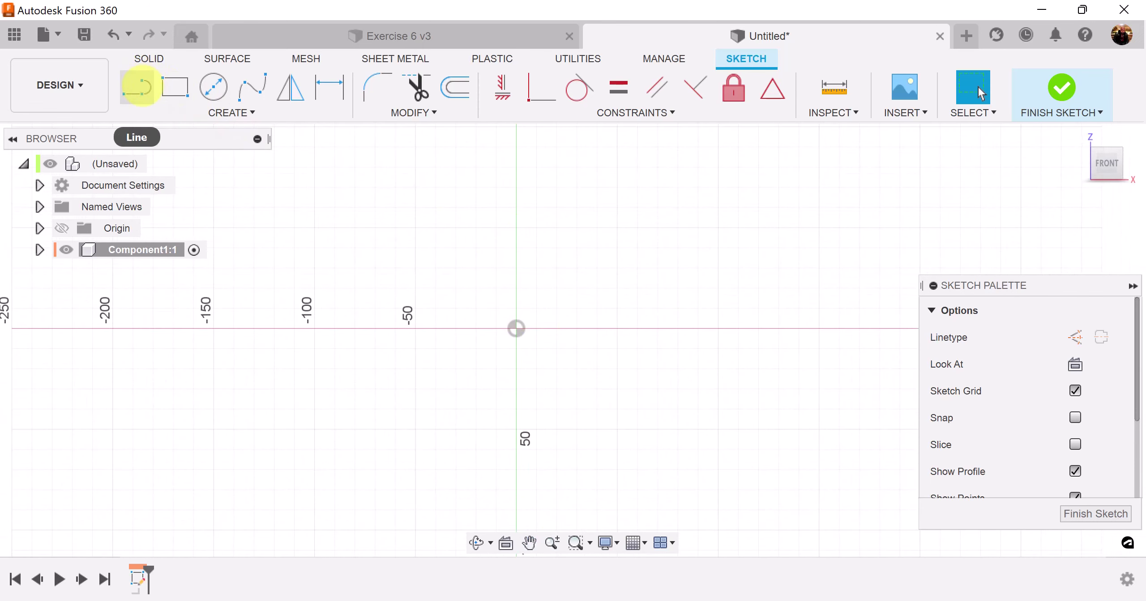
Step: Draw two construction lines from the origin, one horizontal to the left and one vertical upward
click(141, 87)
click(1074, 337)
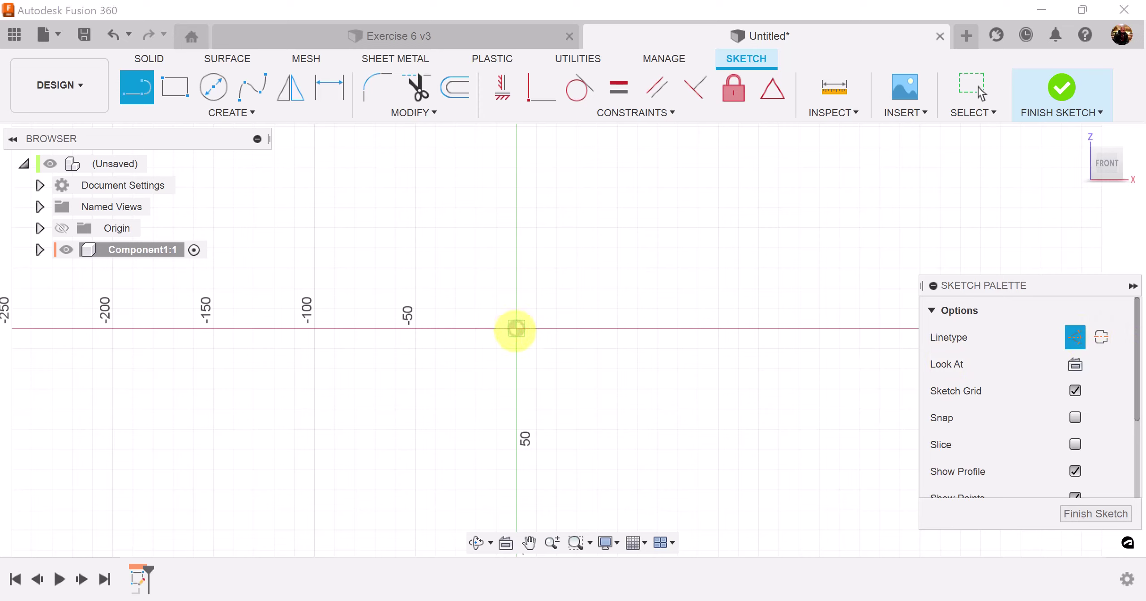
click(516, 329)
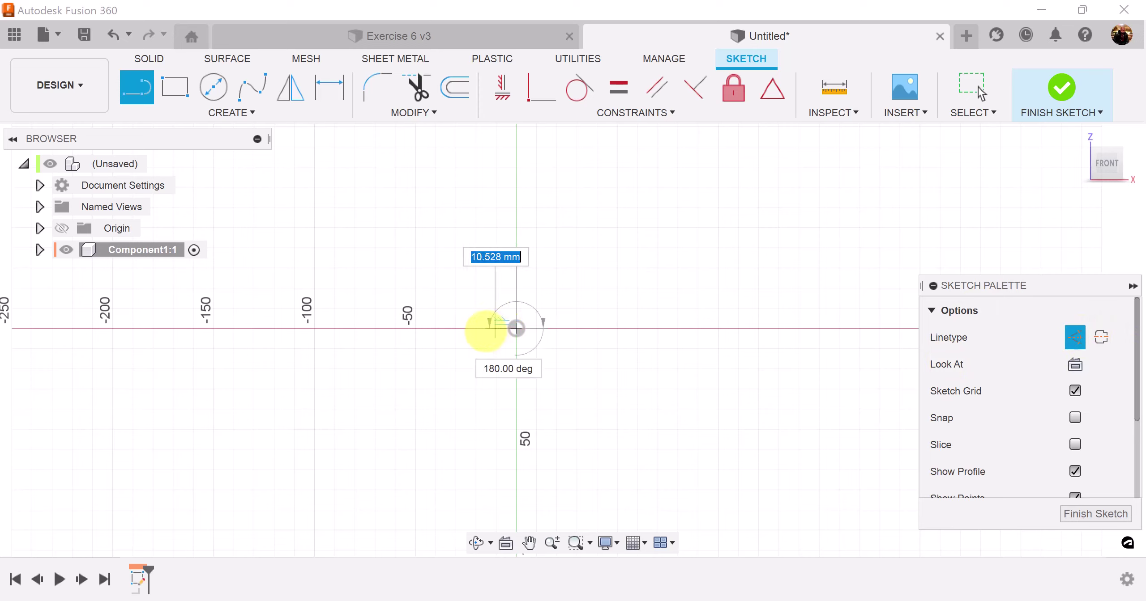
click(376, 329)
click(377, 373)
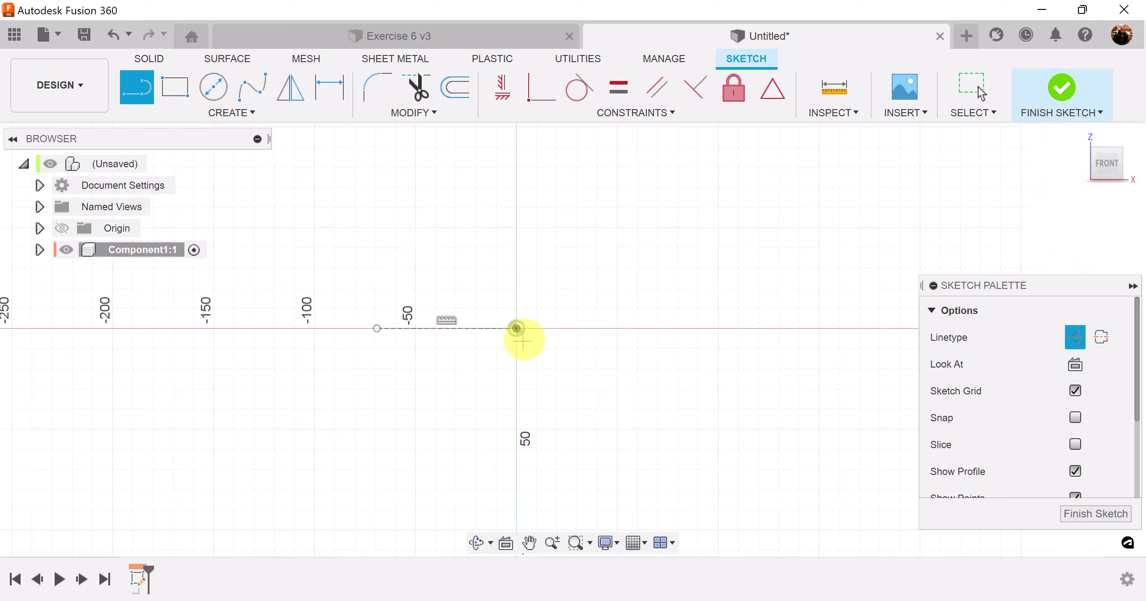
click(516, 329)
click(516, 179)
click(470, 180)
middle_drag(696, 368, 788, 359)
key(l)
click(242, 113)
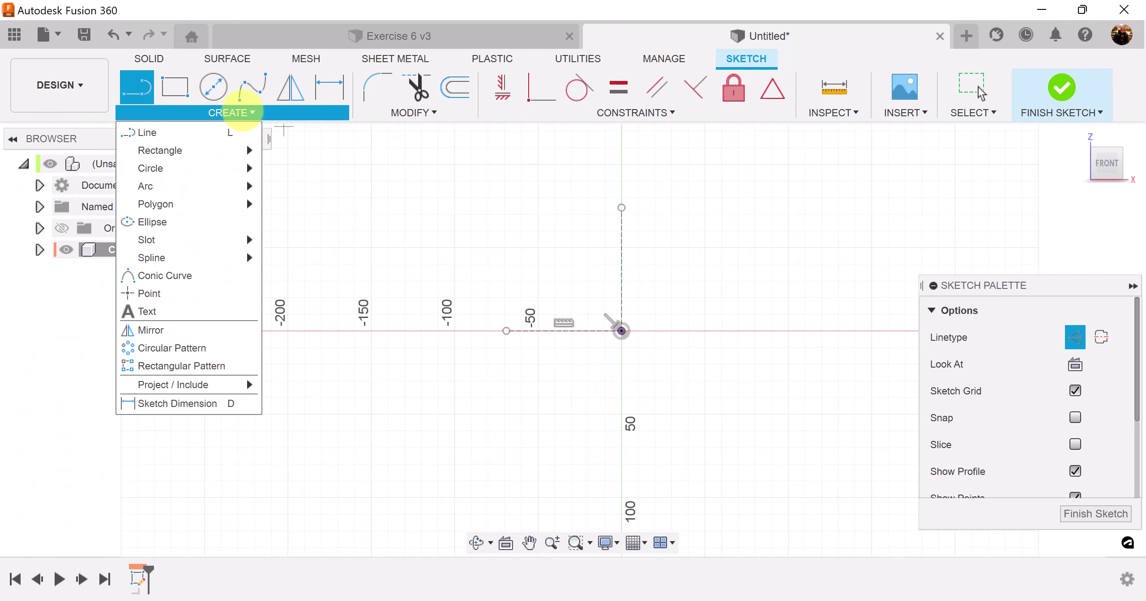
Step: Draw a vertical overall slot at the left end of the horizontal construction line
mouse_move(215, 240)
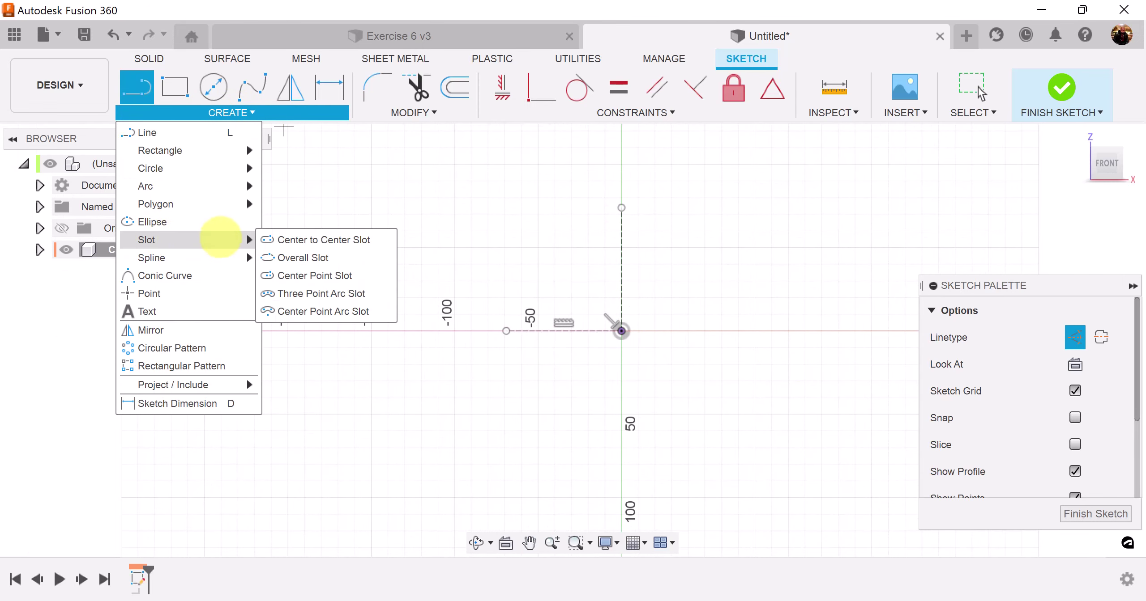
click(316, 259)
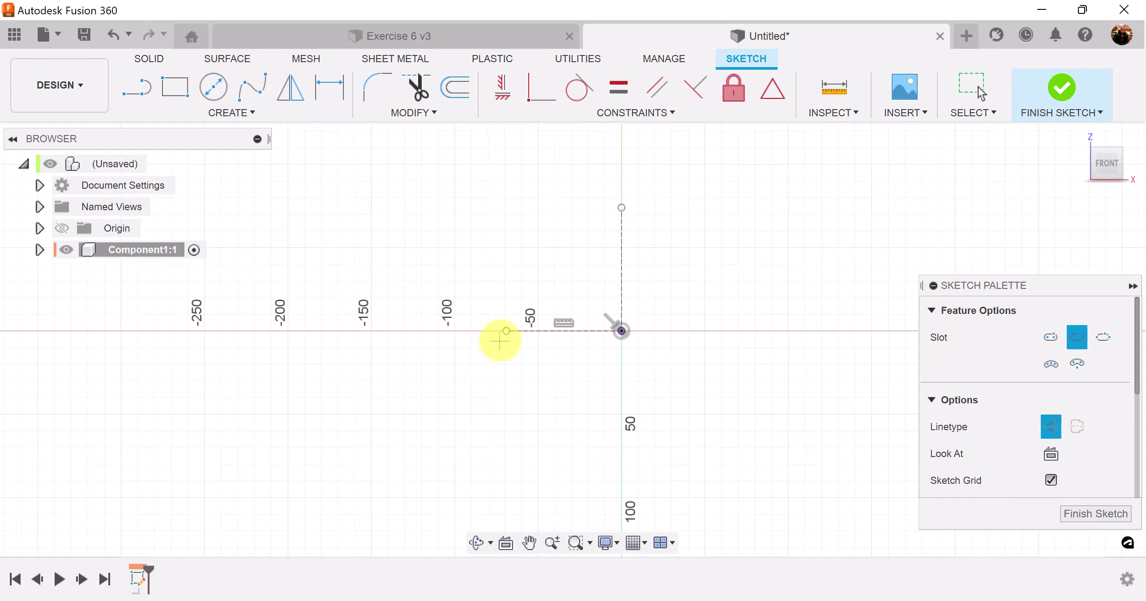
click(505, 331)
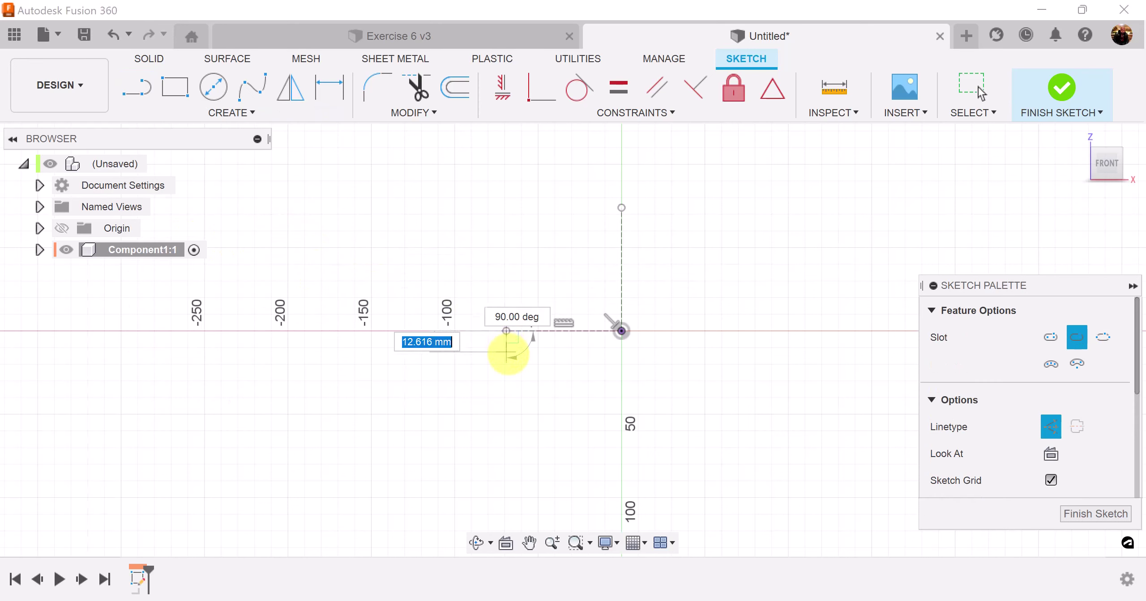
click(506, 405)
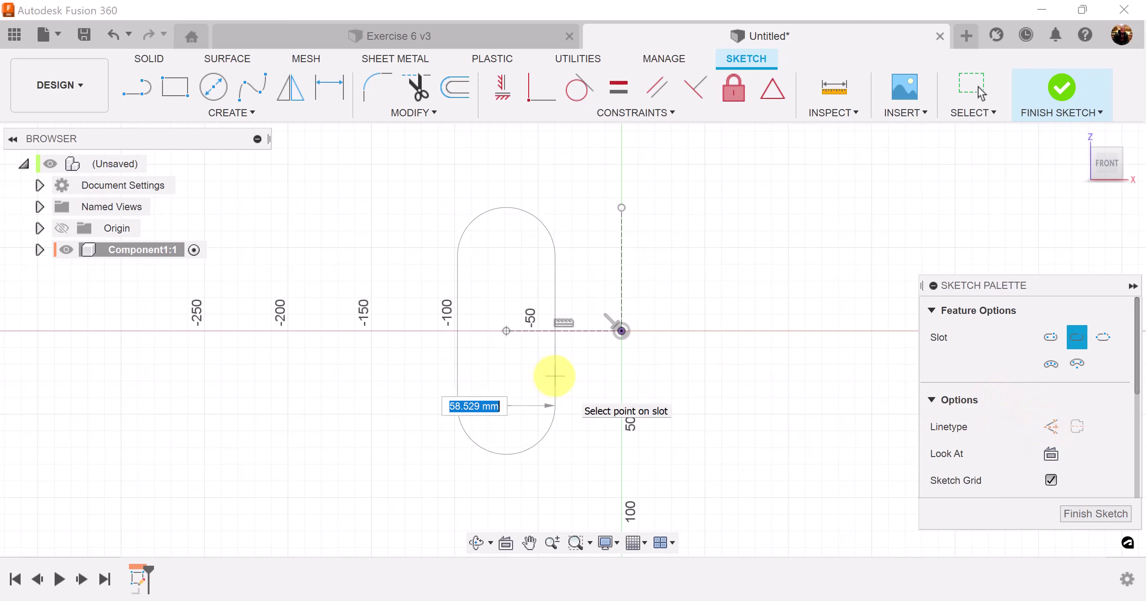
click(554, 375)
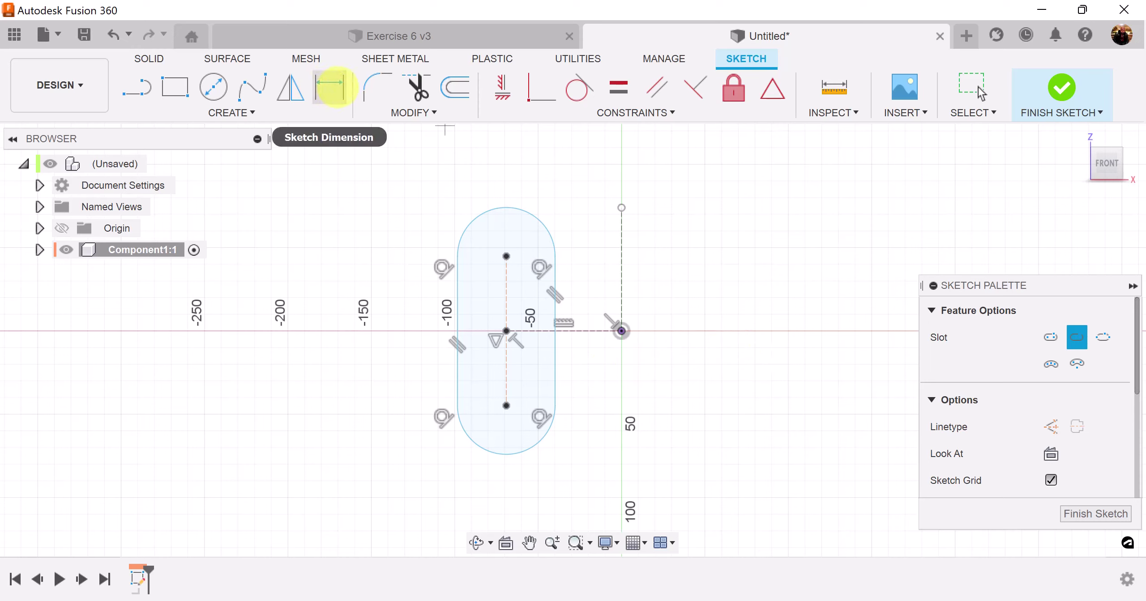
Step: Dimension the slot at 40 mm wide, with its arc centres 20 mm apart
click(330, 87)
click(465, 305)
click(553, 302)
click(510, 491)
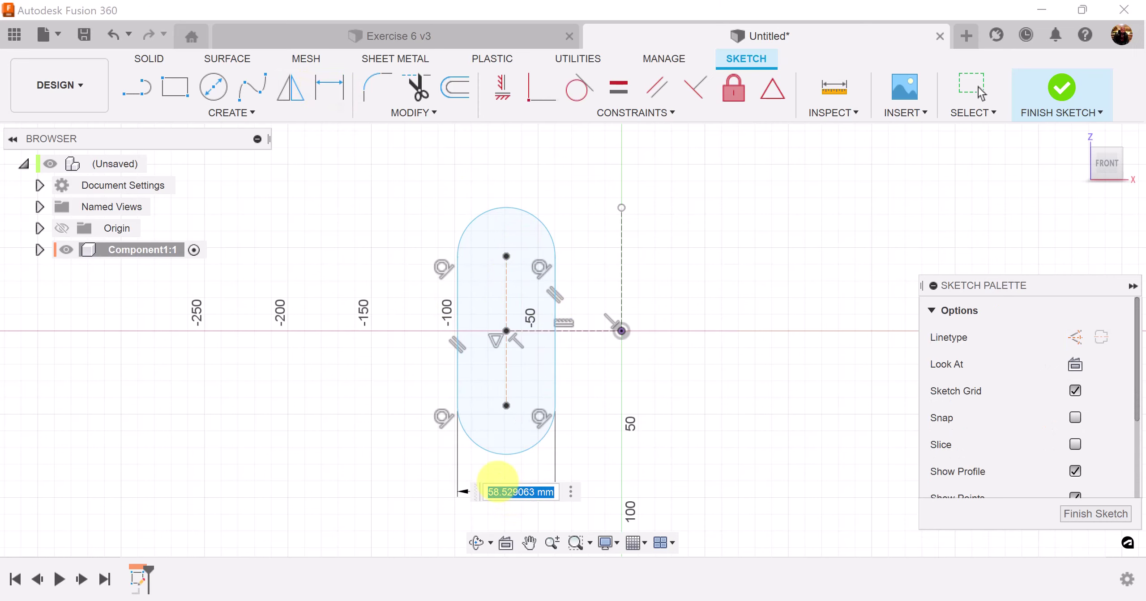
key(Return)
scroll(493, 476, up, 3)
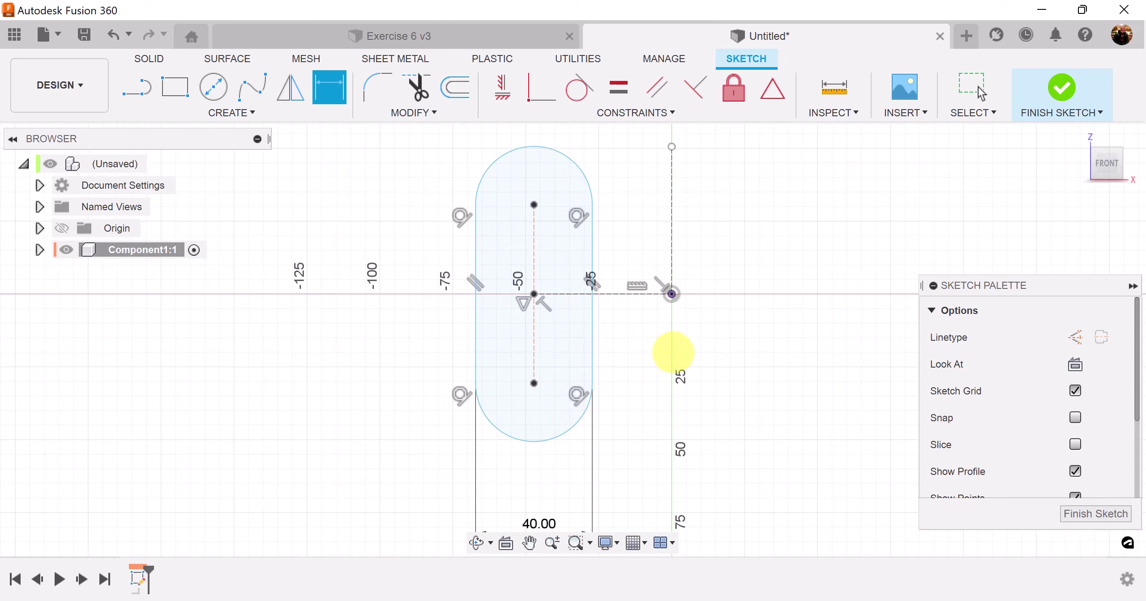
scroll(670, 353, down, 2)
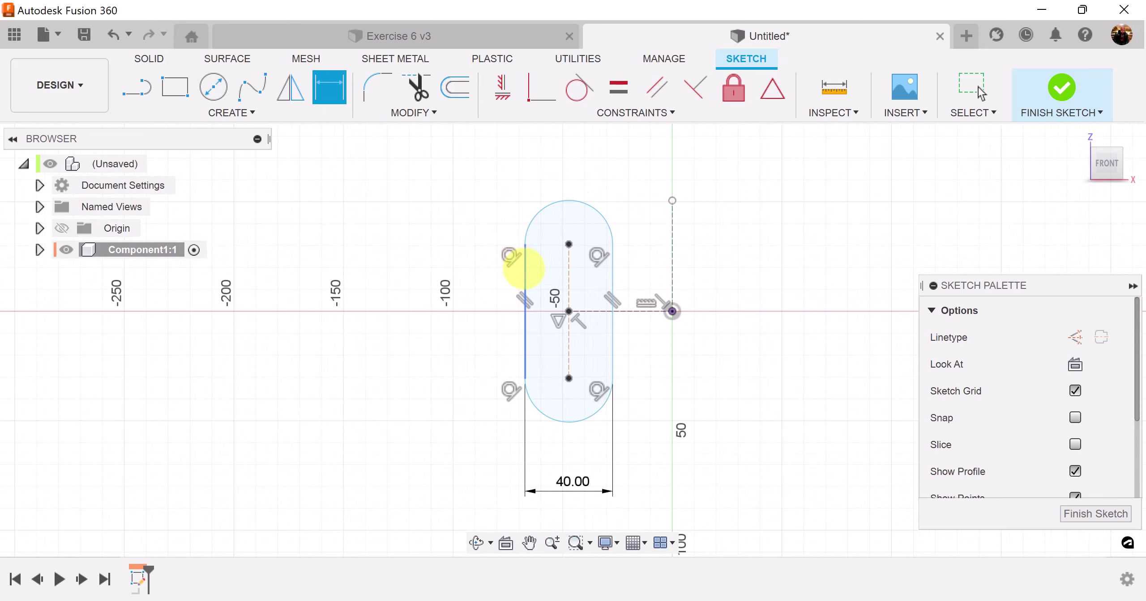
click(525, 268)
click(455, 317)
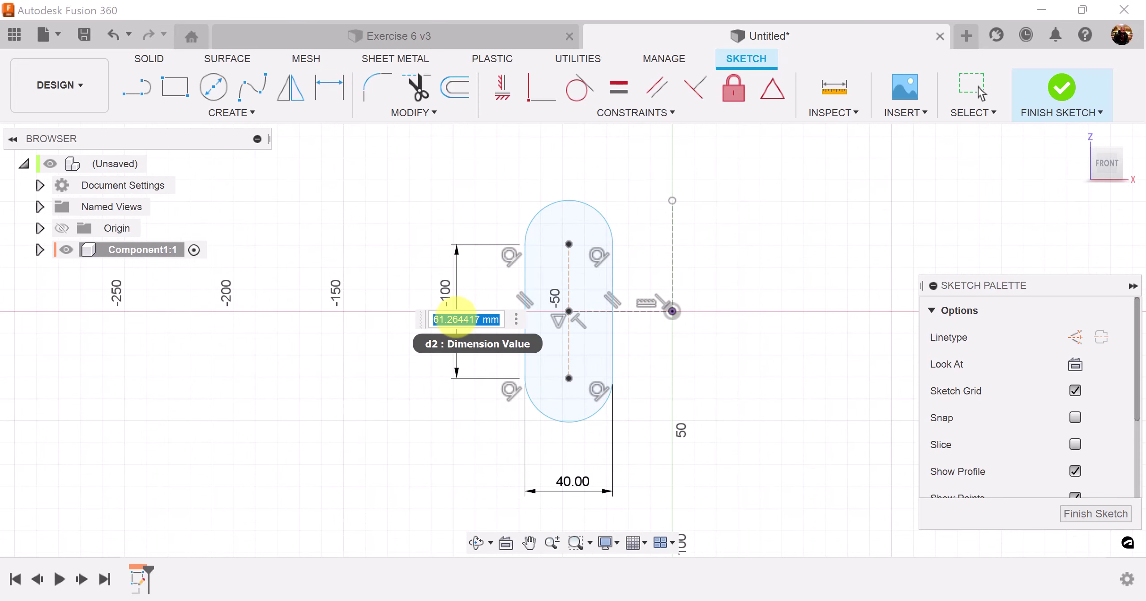
key(Return)
middle_drag(736, 348, 594, 366)
scroll(582, 349, up, 2)
mouse_move(571, 330)
middle_down()
mouse_move(631, 327)
mouse_move(660, 347)
middle_up()
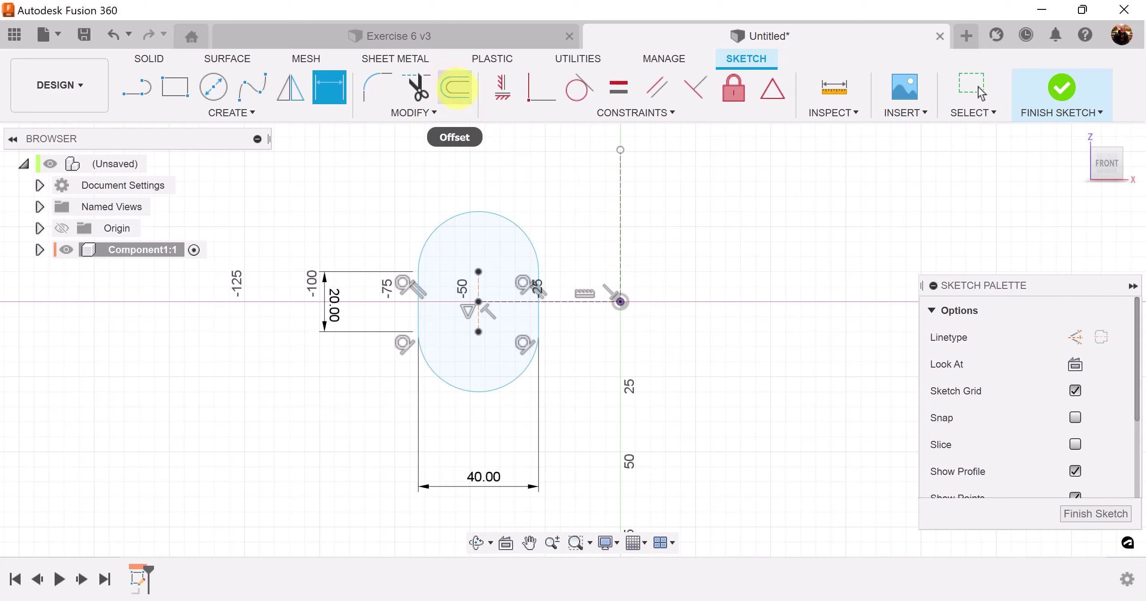
Step: Offset the slot outline -10 mm inward to create an inner slot
click(455, 88)
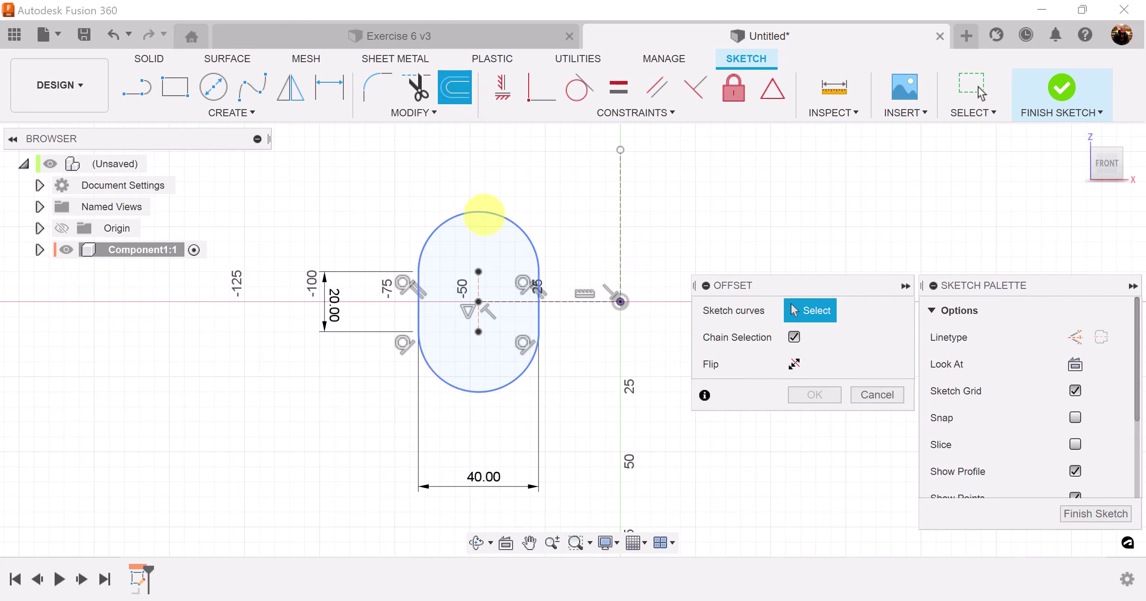
click(484, 213)
drag(484, 217, 485, 245)
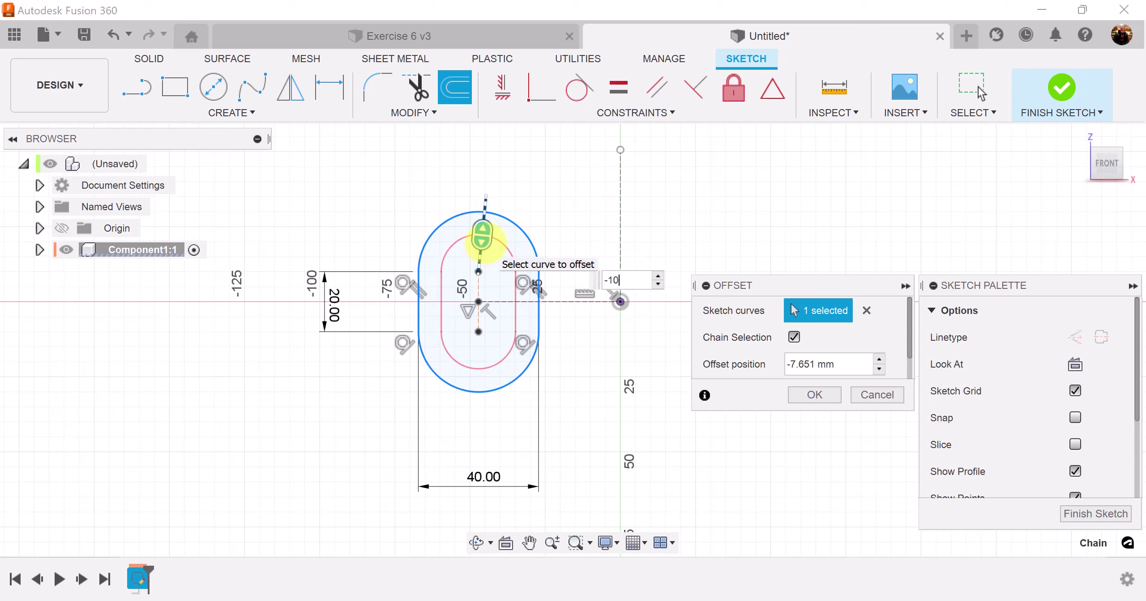
text(-10)
key(Return)
click(812, 397)
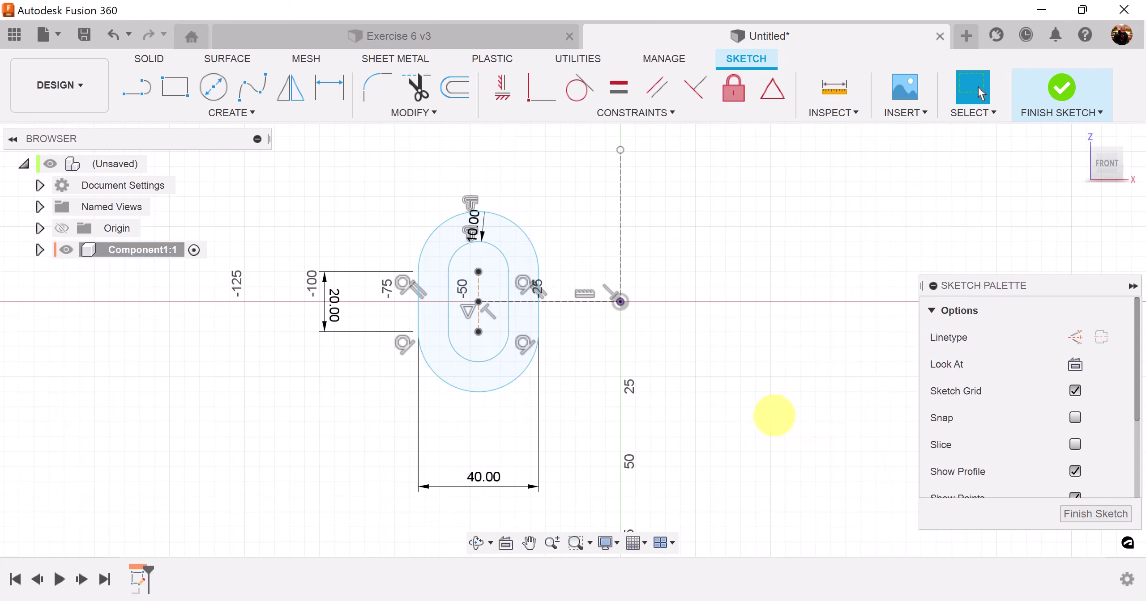
Step: Dimension the slot's right edge 20 mm from the vertical axis
click(329, 86)
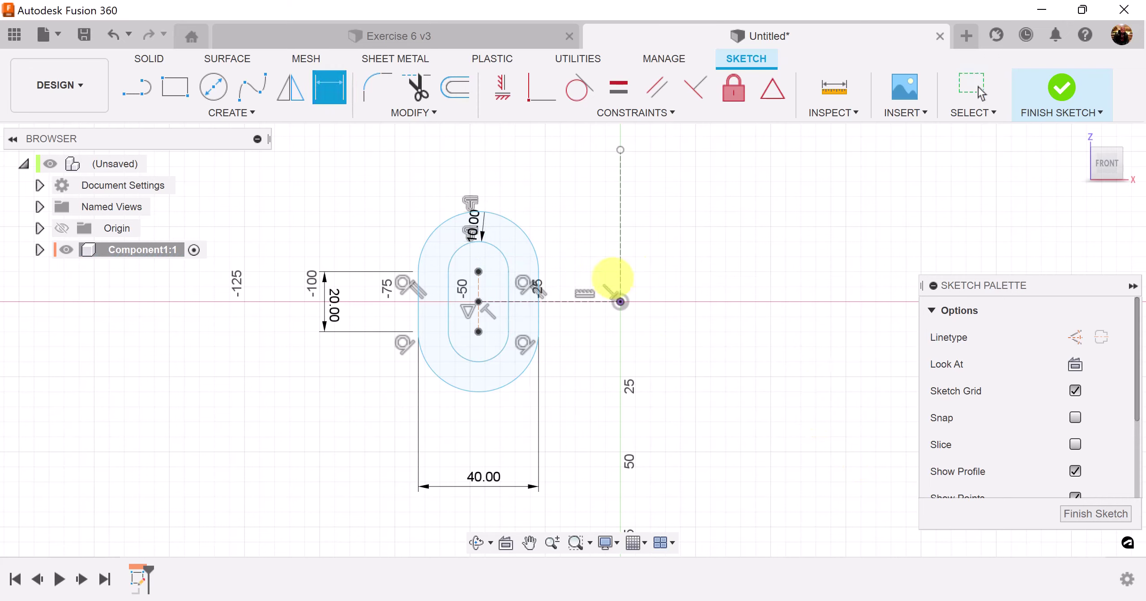
click(539, 314)
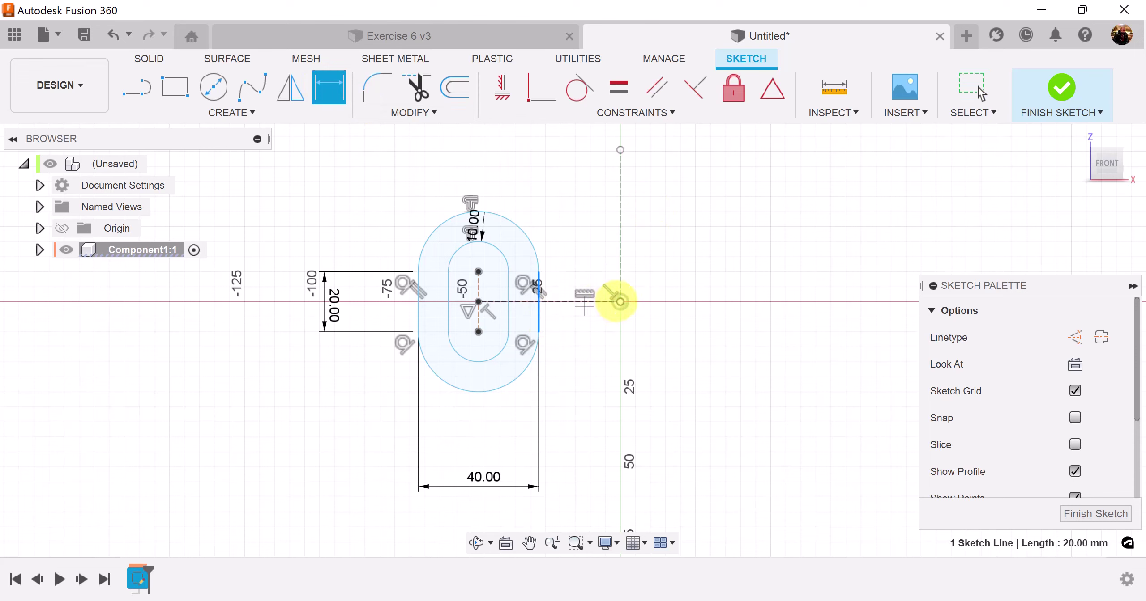
click(619, 301)
click(584, 375)
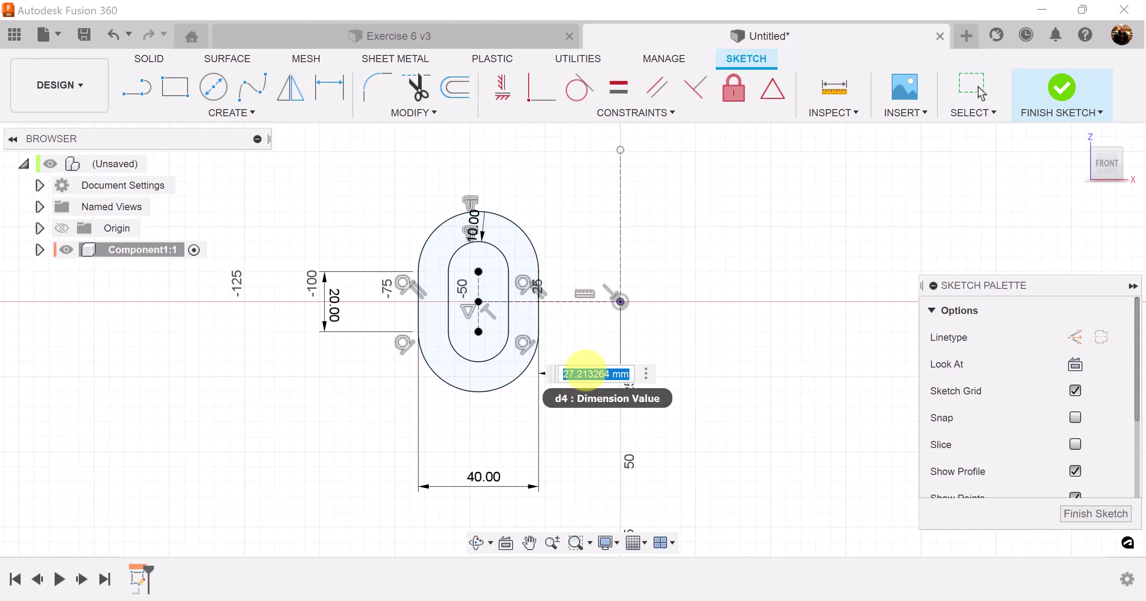
key(Return)
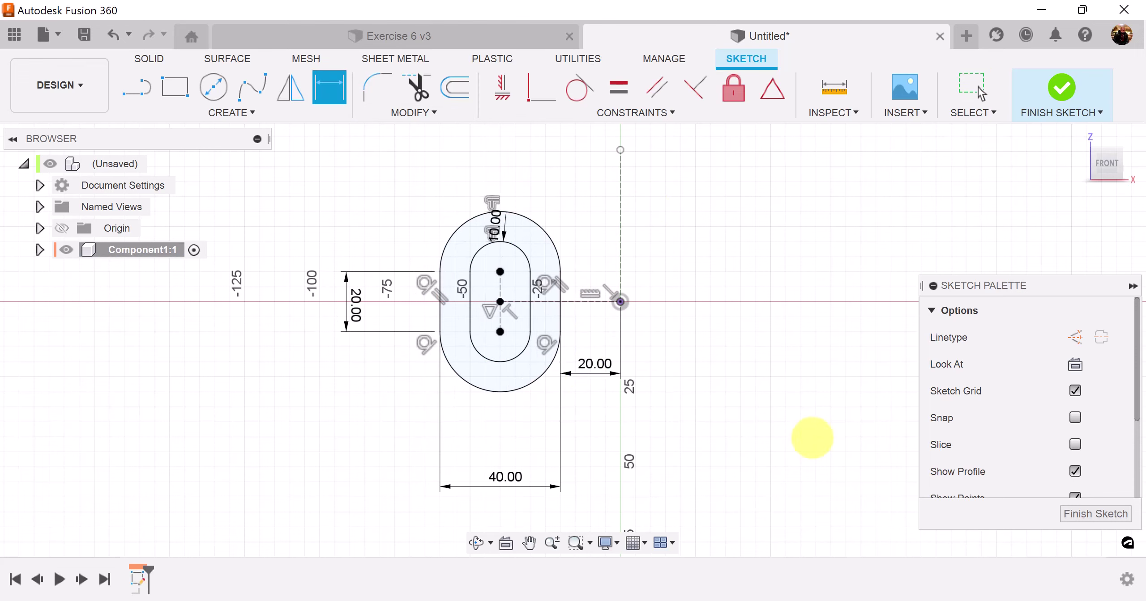
scroll(776, 451, down, 1)
middle_drag(792, 435, 645, 429)
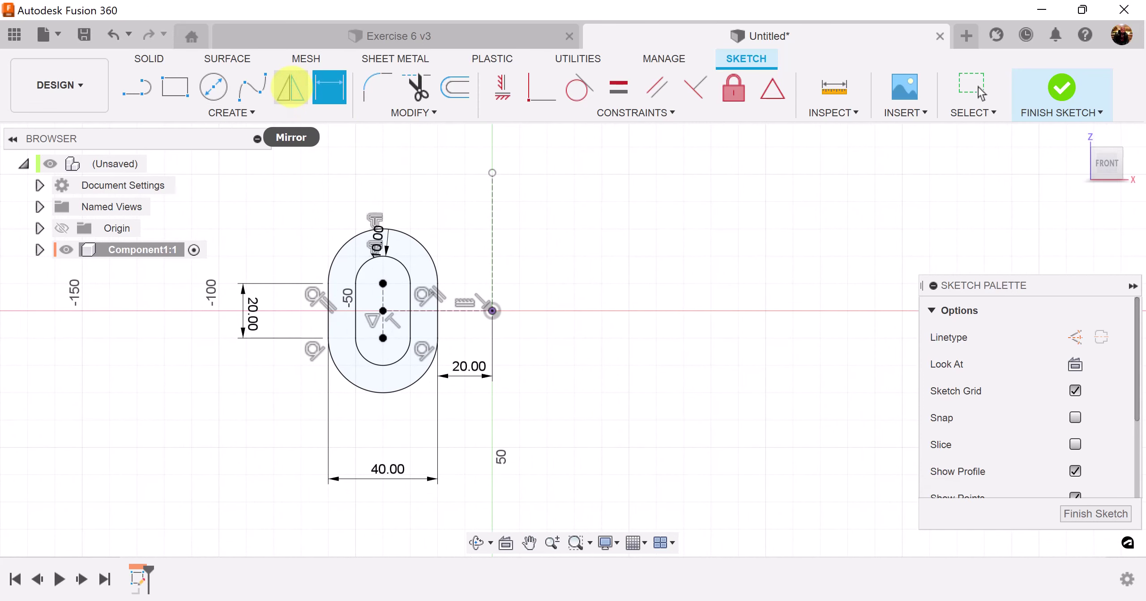
Step: Mirror the slot and its inner offset across the vertical construction line to the right side
click(291, 87)
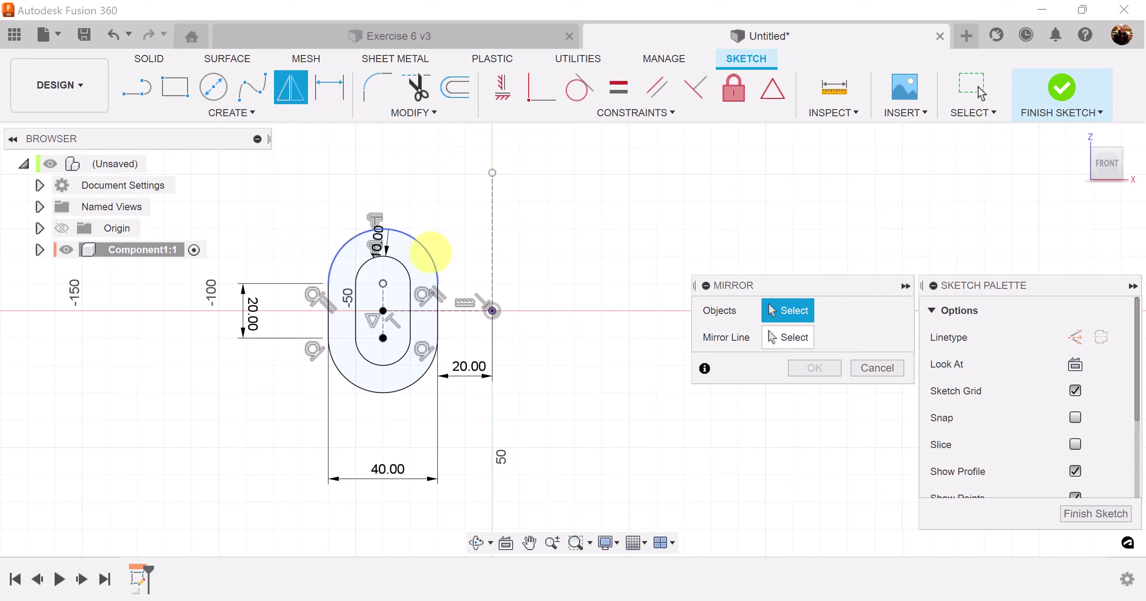
mouse_move(288, 174)
mouse_down()
mouse_move(424, 353)
mouse_move(468, 435)
mouse_up()
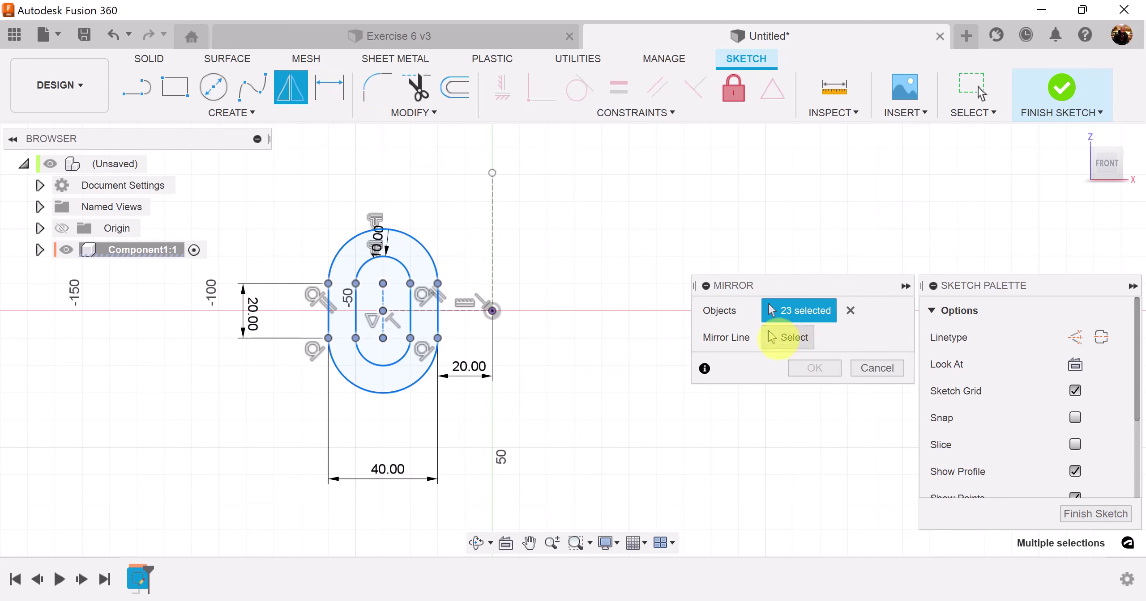
click(787, 337)
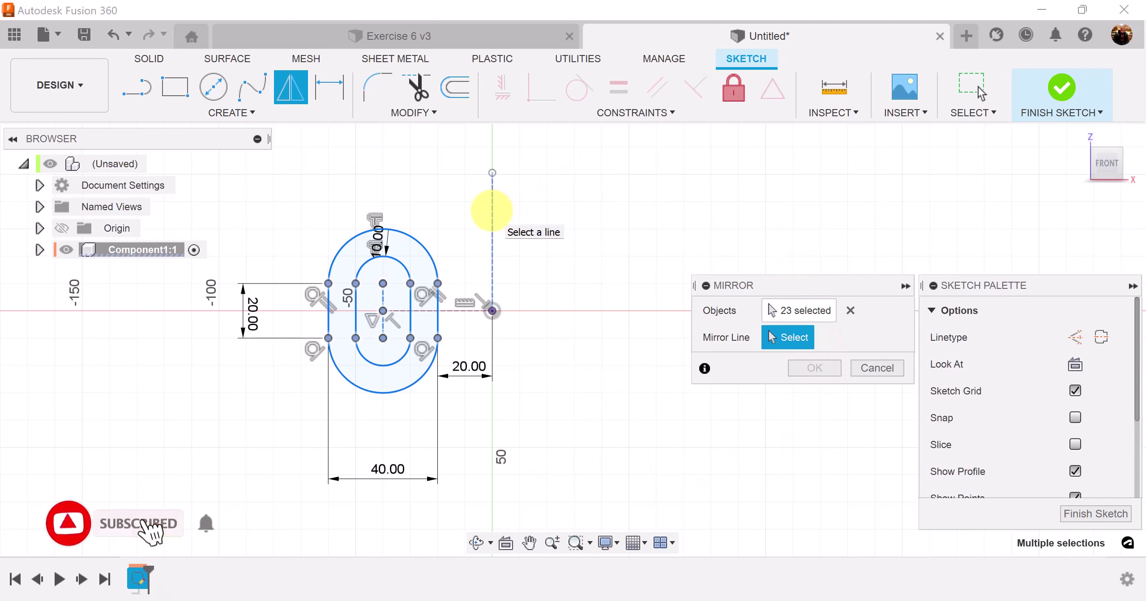
click(492, 210)
click(815, 368)
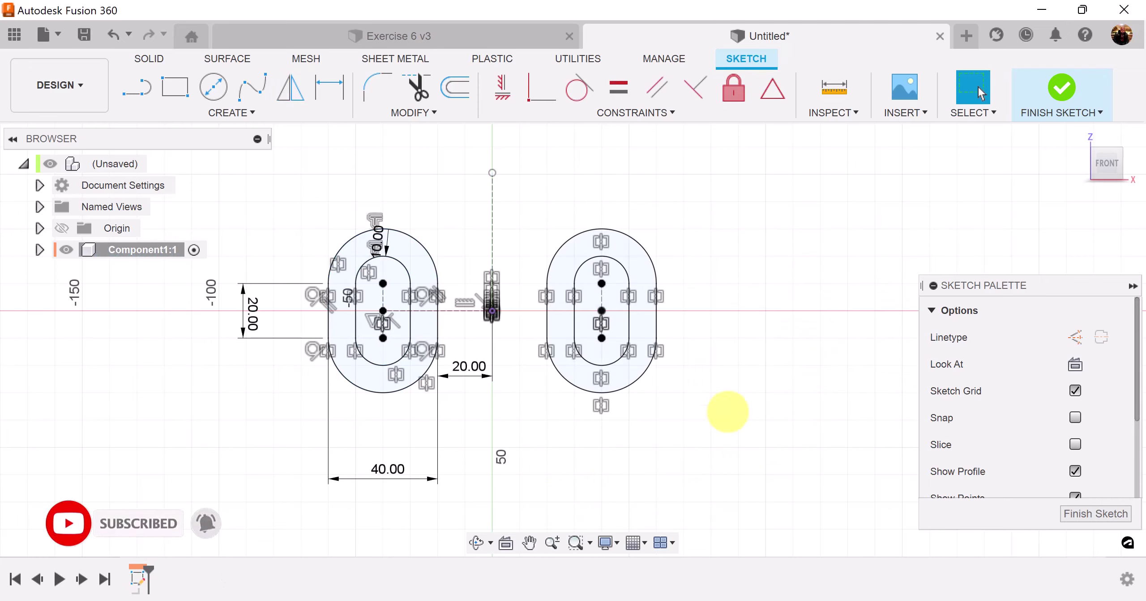
middle_drag(652, 452, 691, 468)
scroll(691, 468, up, 2)
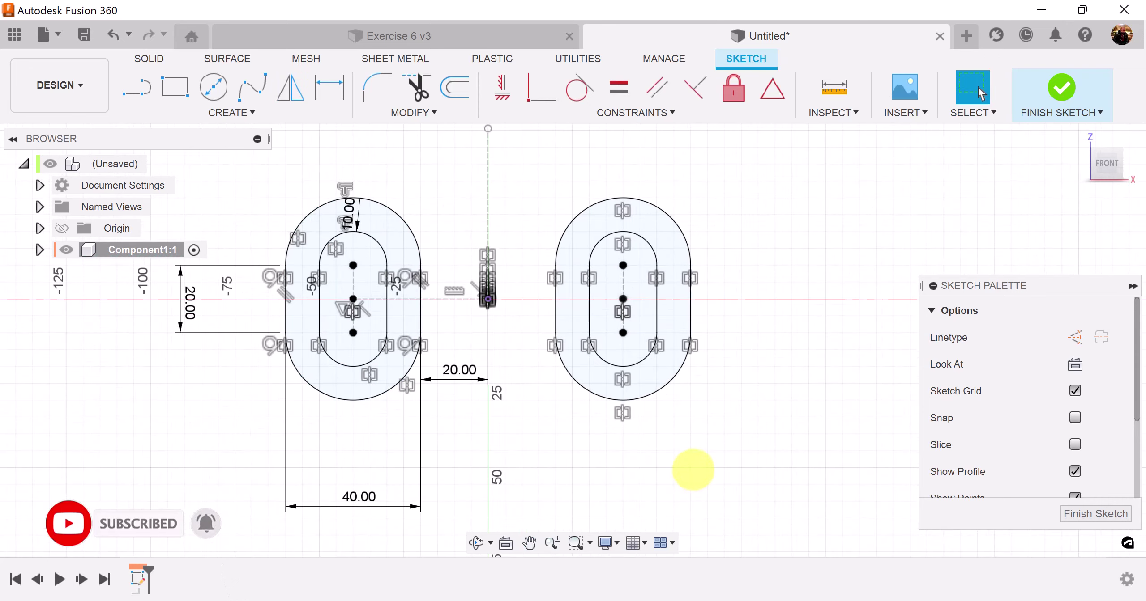
drag(782, 393, 826, 417)
key(Escape)
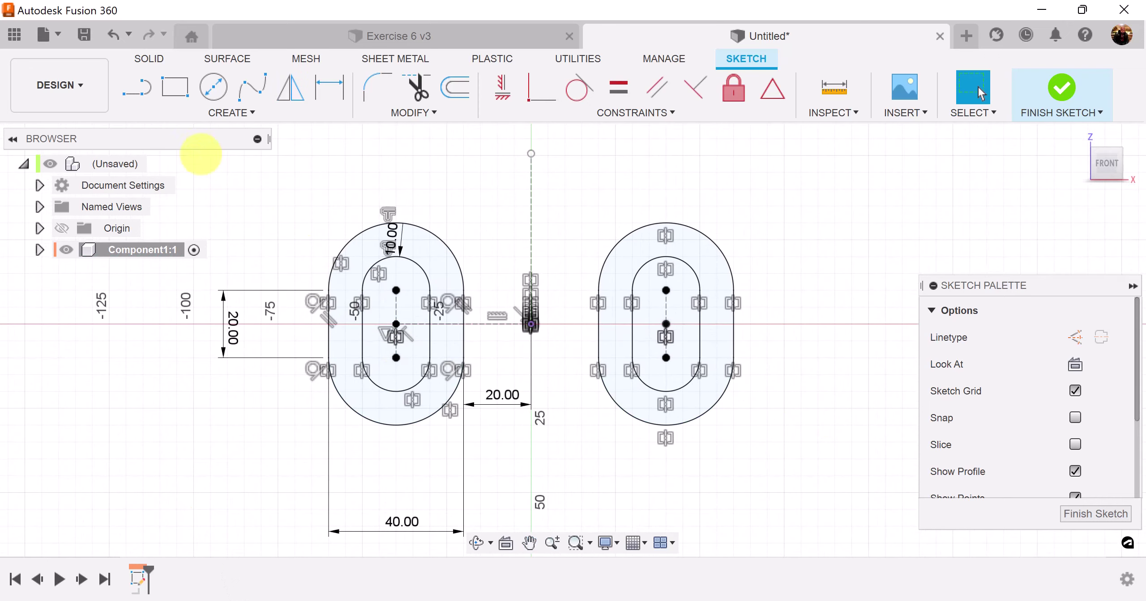
Step: Draw one line joining the two bosses' tops and another joining their bottoms
click(140, 86)
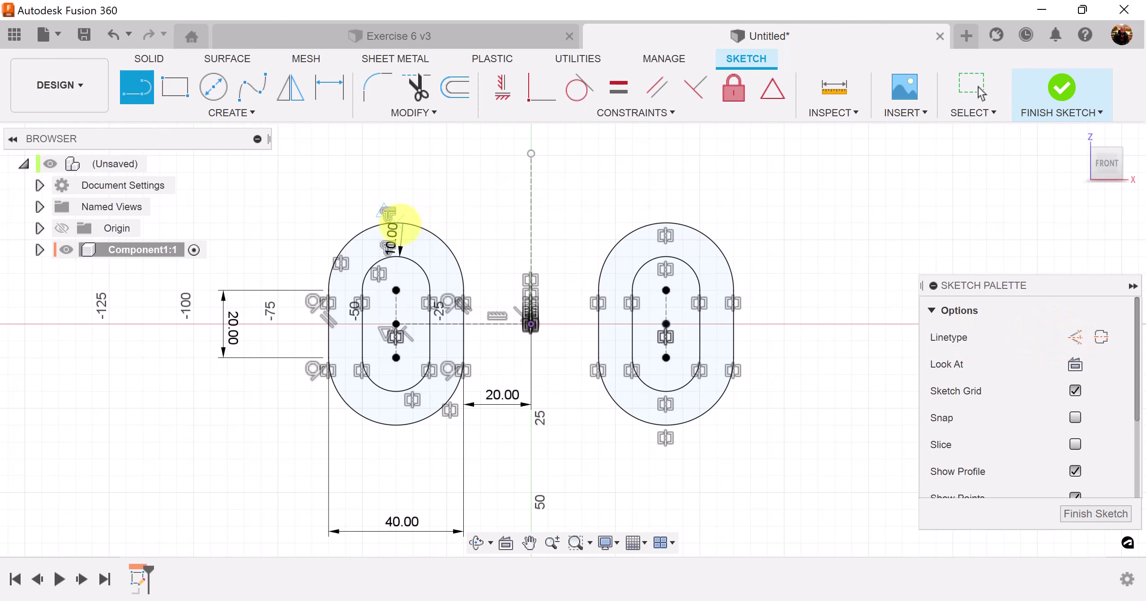
scroll(397, 224, up, 4)
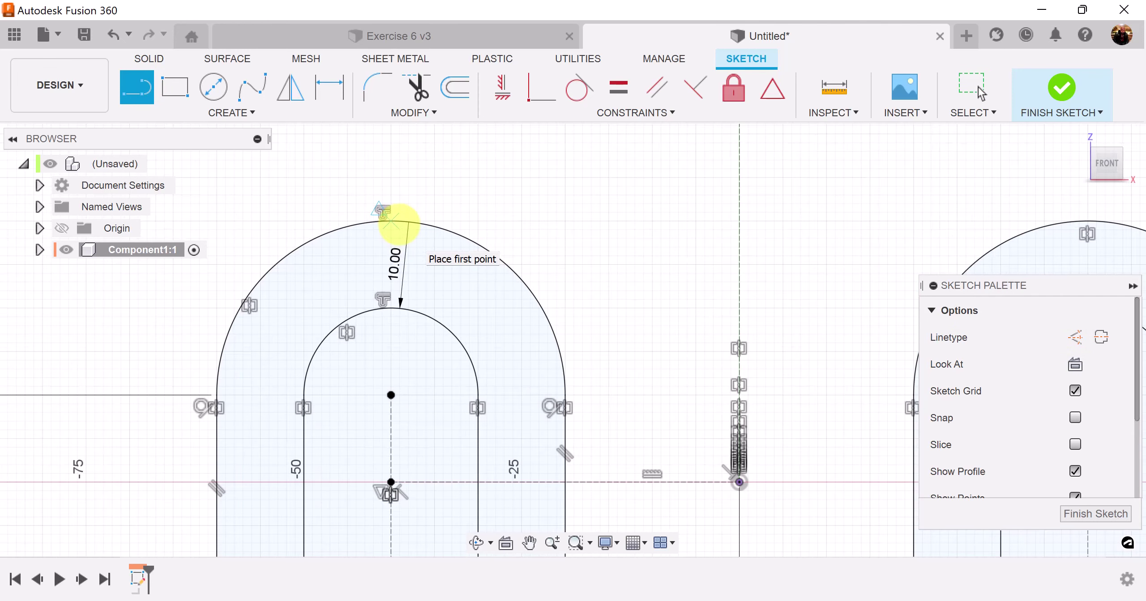
scroll(392, 222, down, 1)
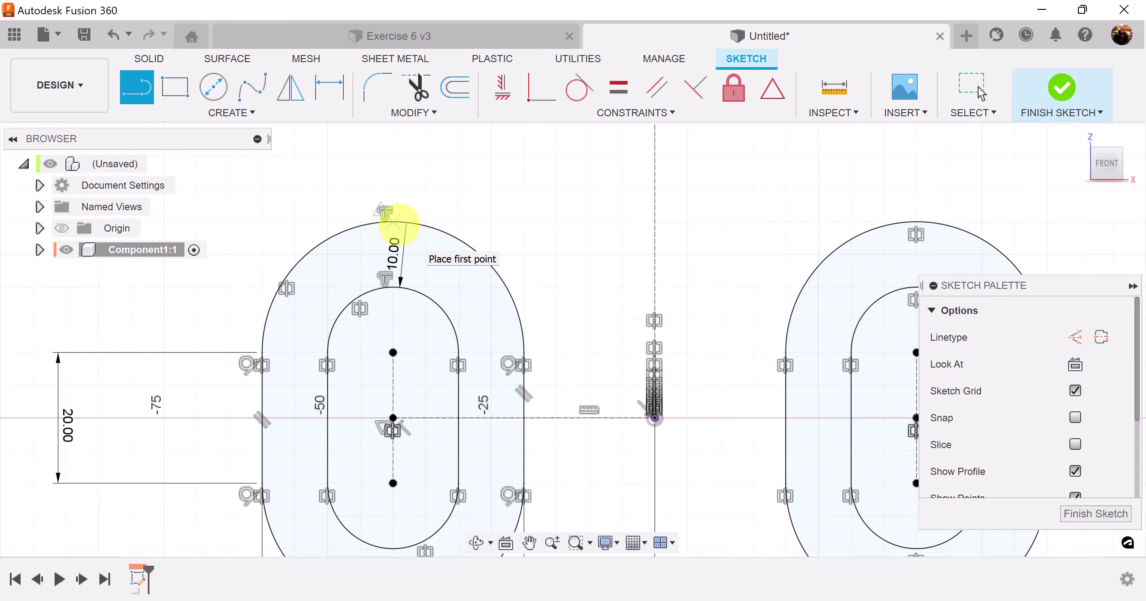
click(393, 222)
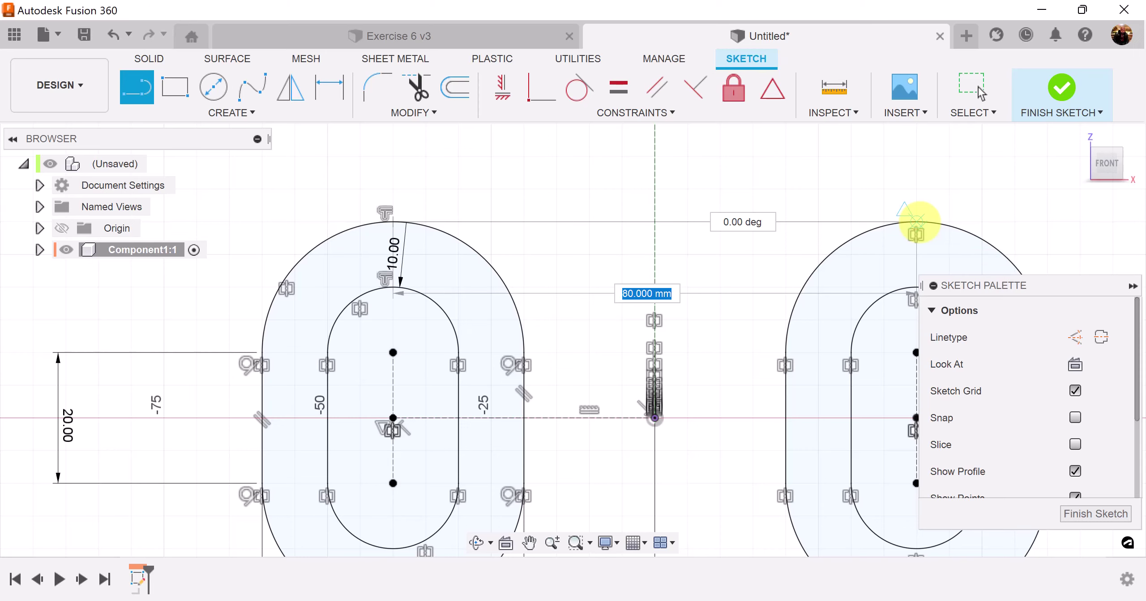
click(916, 221)
scroll(743, 456, down, 5)
mouse_move(775, 494)
middle_down()
mouse_move(728, 309)
mouse_move(695, 379)
middle_up()
key(l)
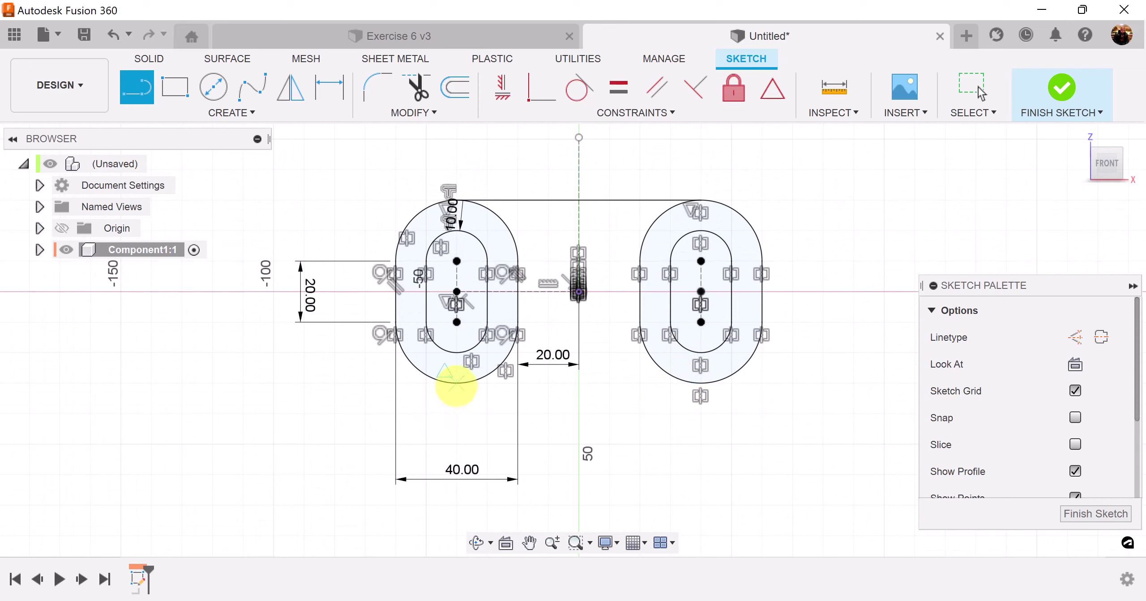
click(457, 383)
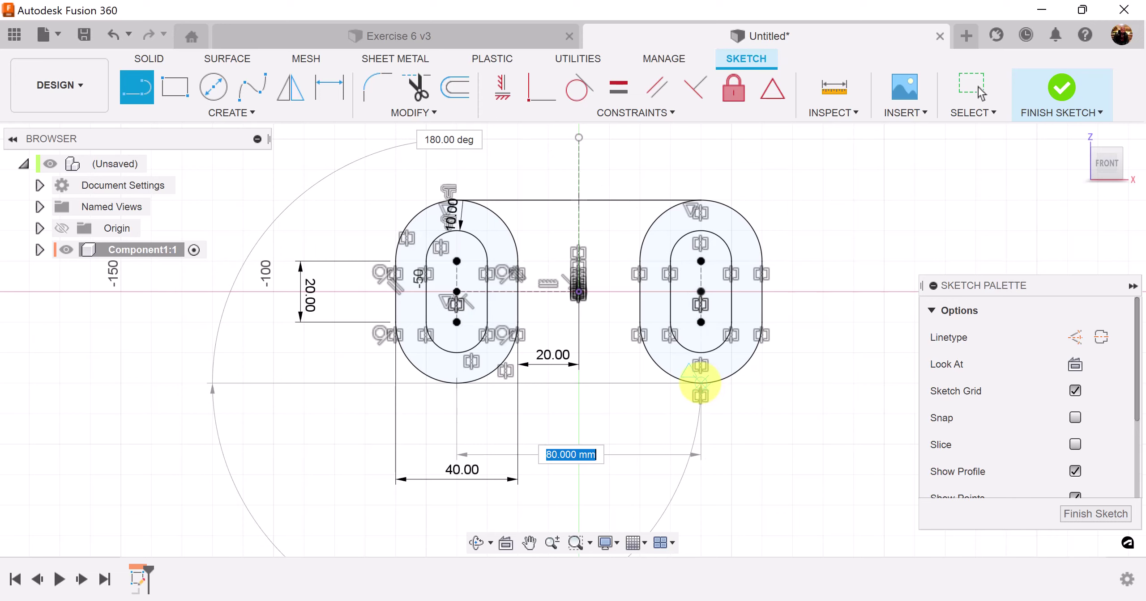
double_click(700, 383)
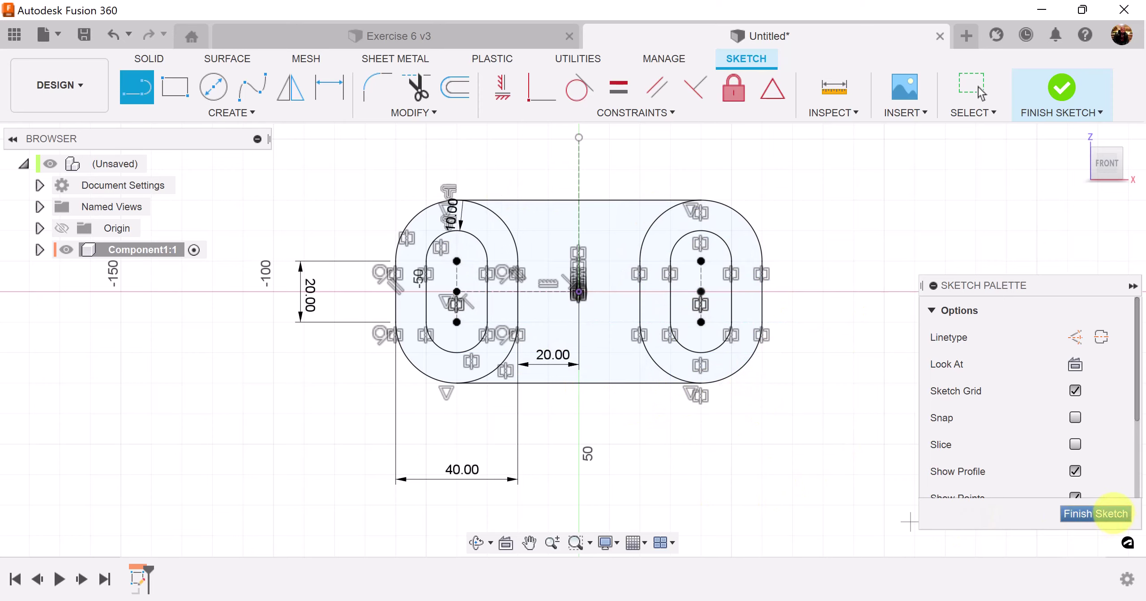
Step: Finish the sketch and extrude the middle region between the bosses -15 mm
click(1105, 514)
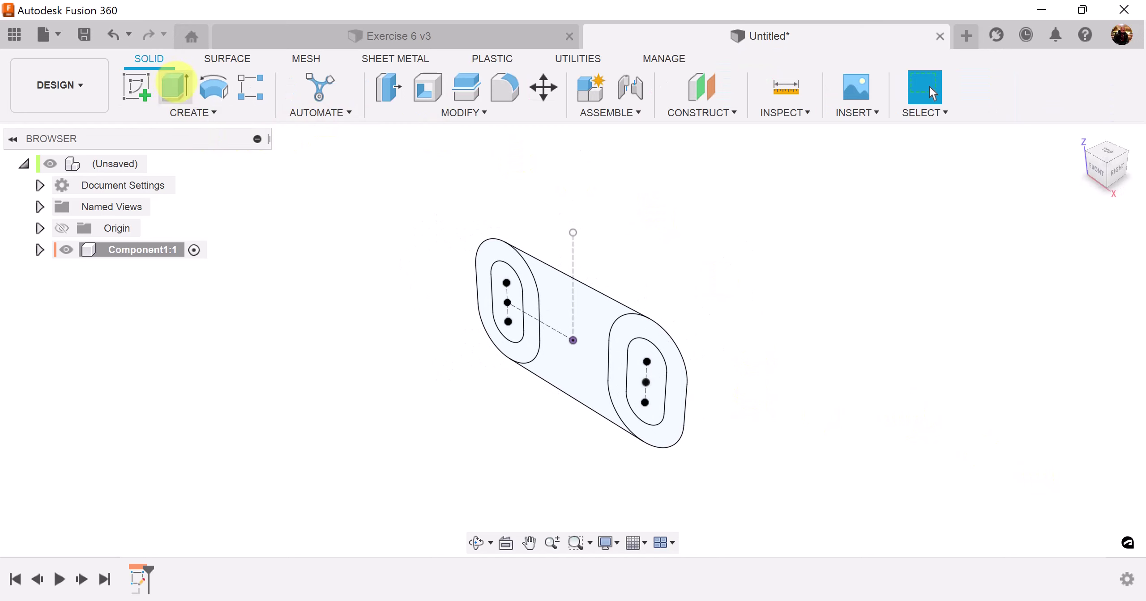
click(175, 86)
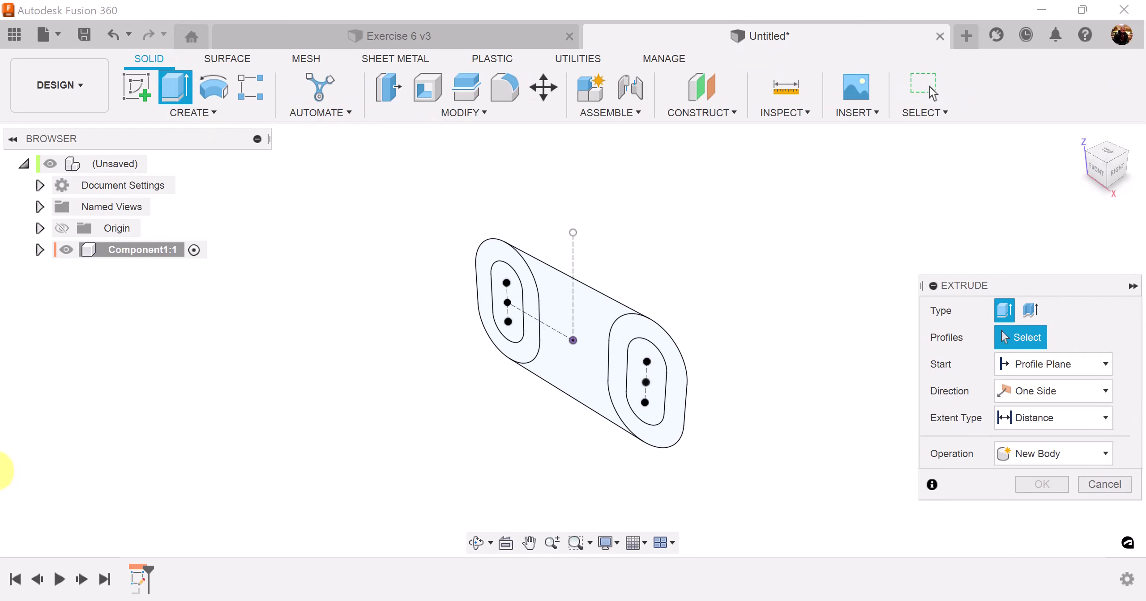
click(583, 325)
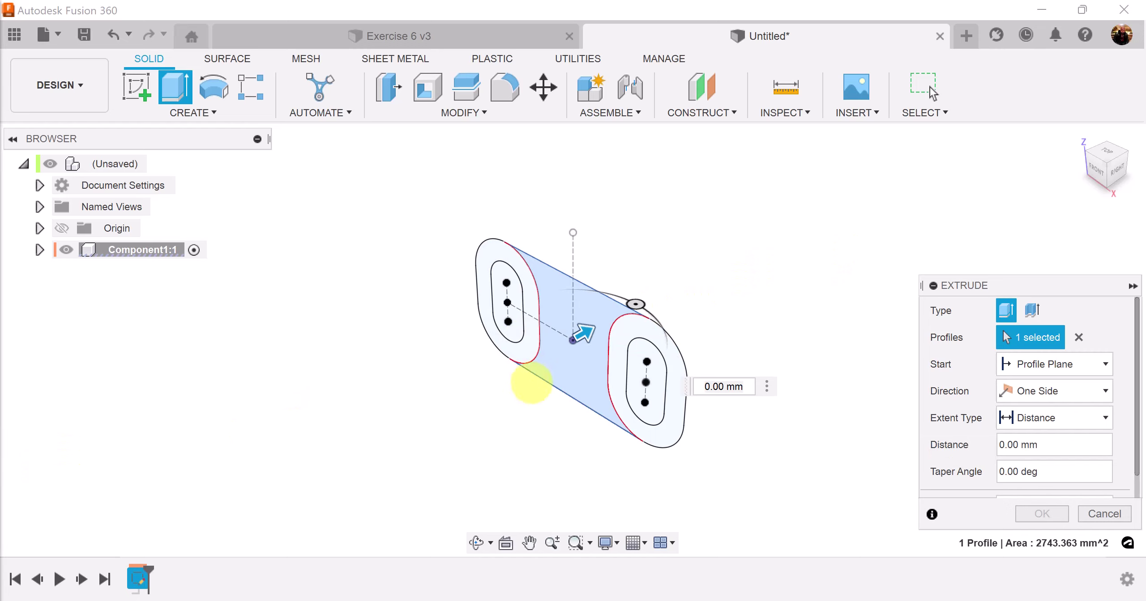
drag(583, 328, 560, 343)
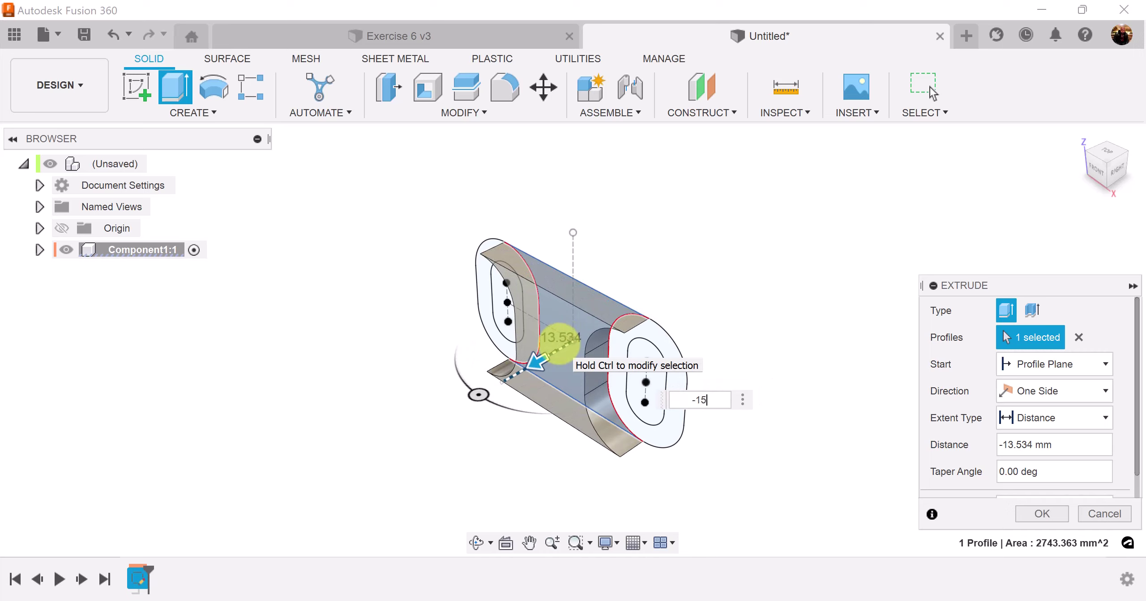
click(1040, 512)
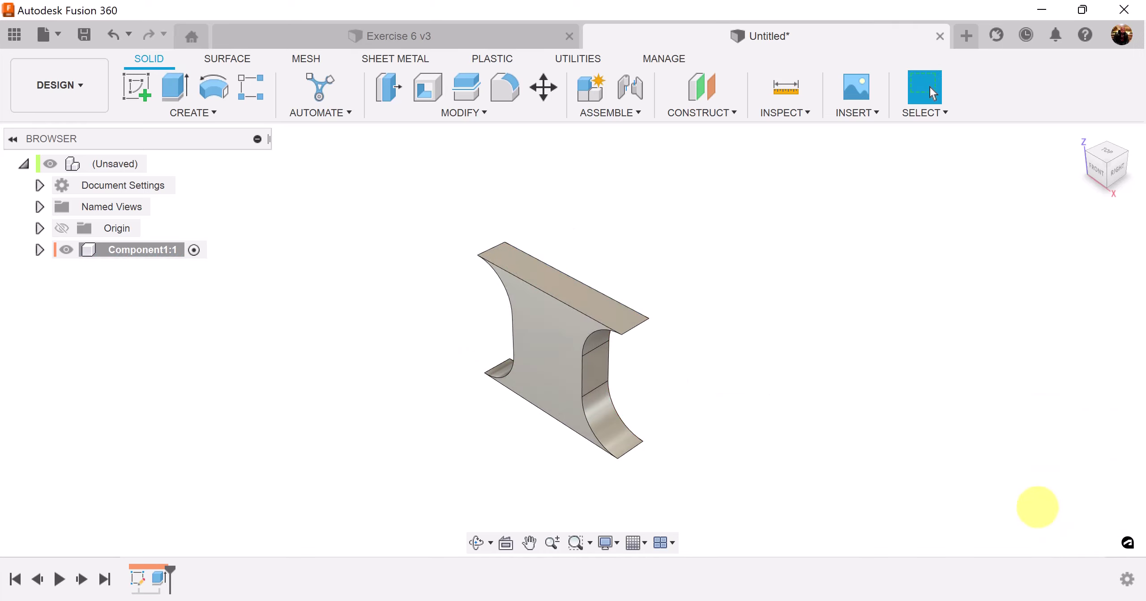
Step: Expand Component1's Sketches folder and make Sketch1 visible again
click(39, 250)
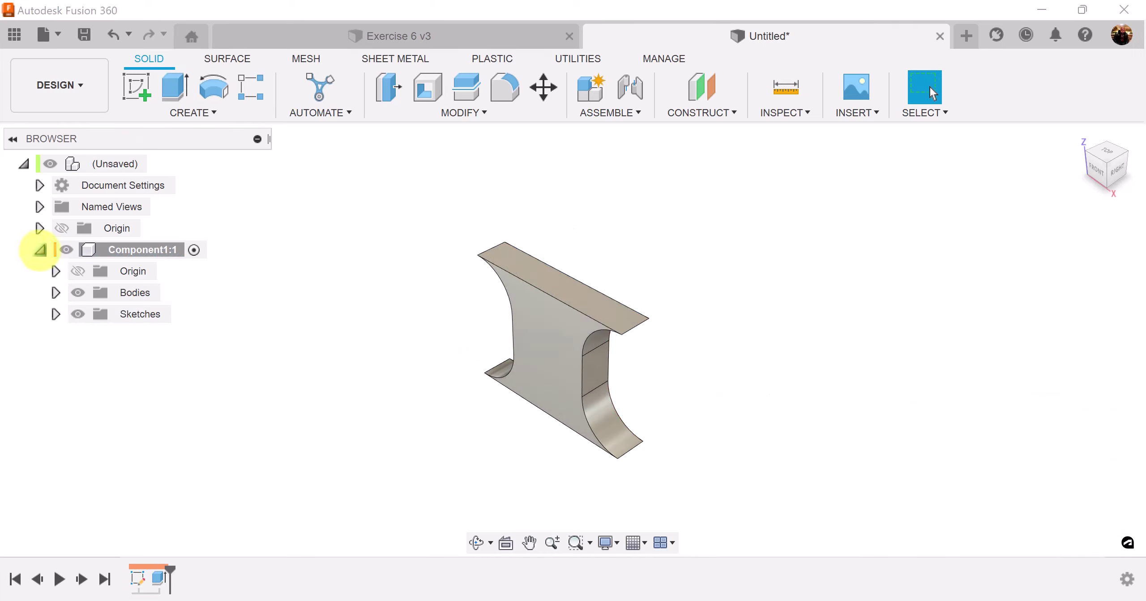
click(56, 314)
click(93, 336)
click(93, 336)
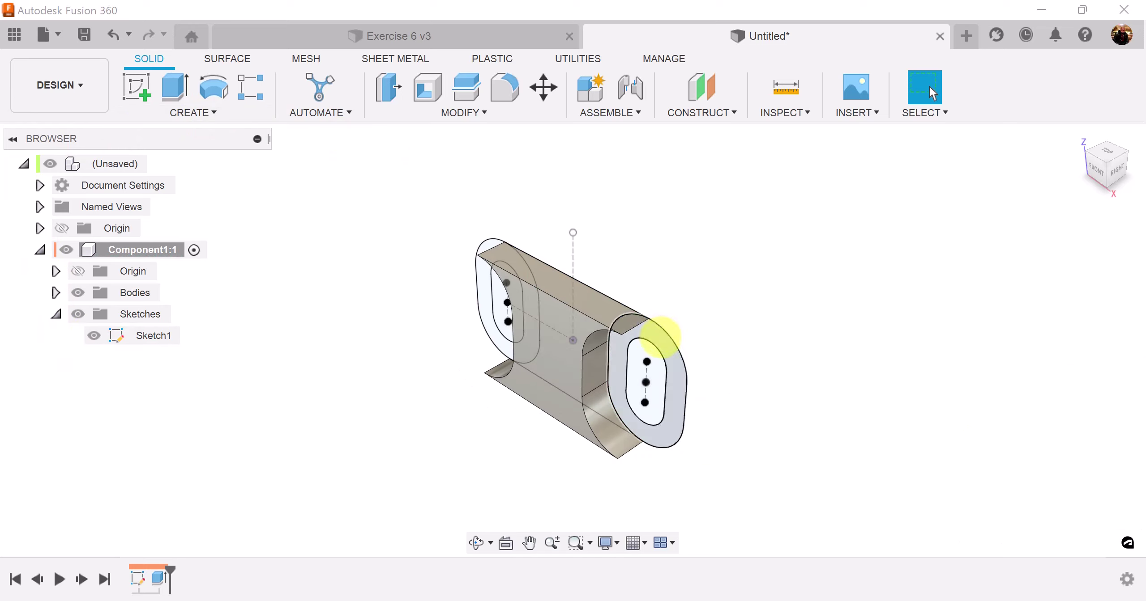
Step: Extrude both slotted boss profiles -25 mm and hide Sketch1
click(172, 85)
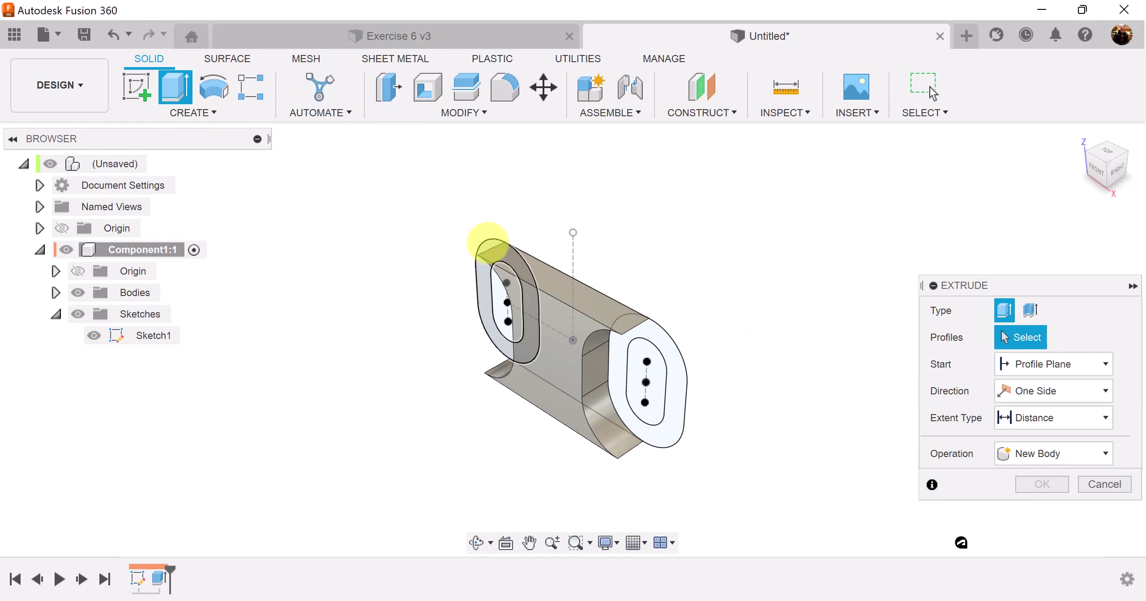
click(488, 244)
click(644, 322)
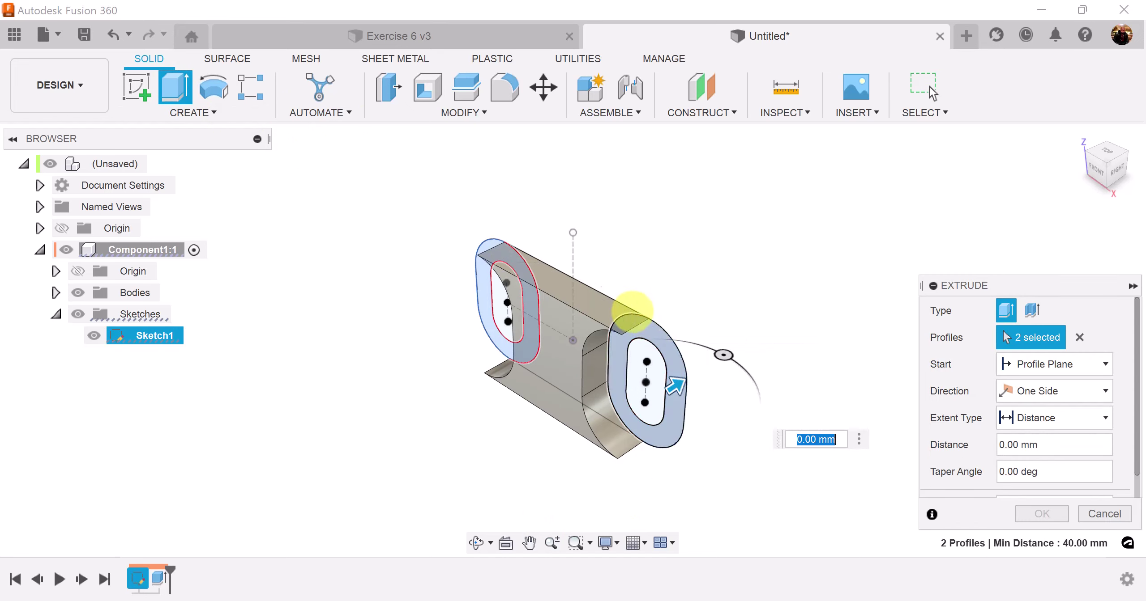
drag(679, 385, 606, 404)
text(-2)
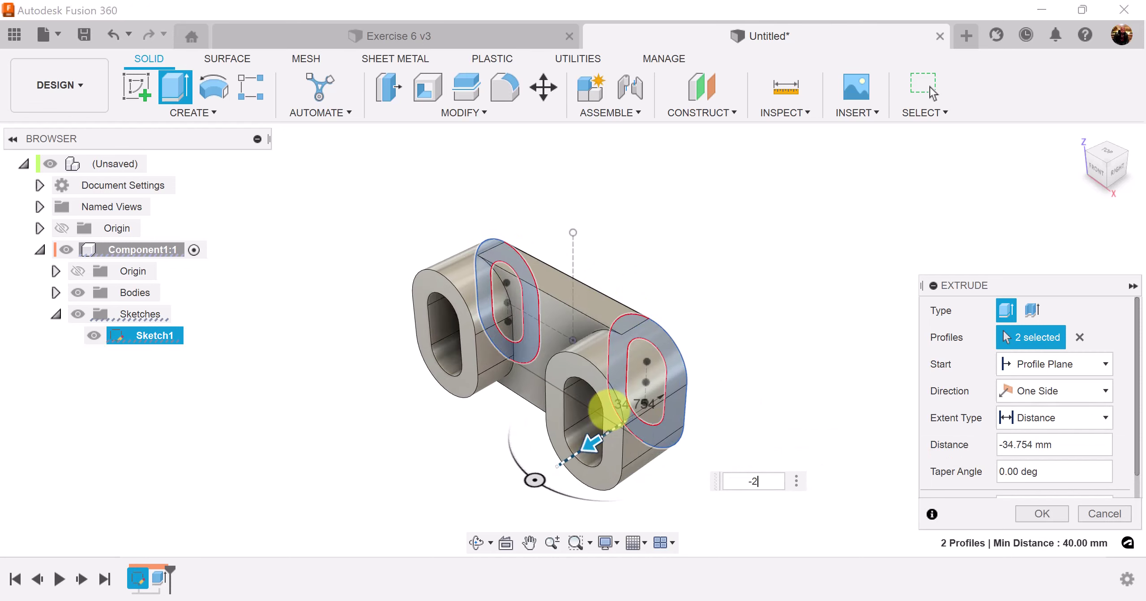
text(5)
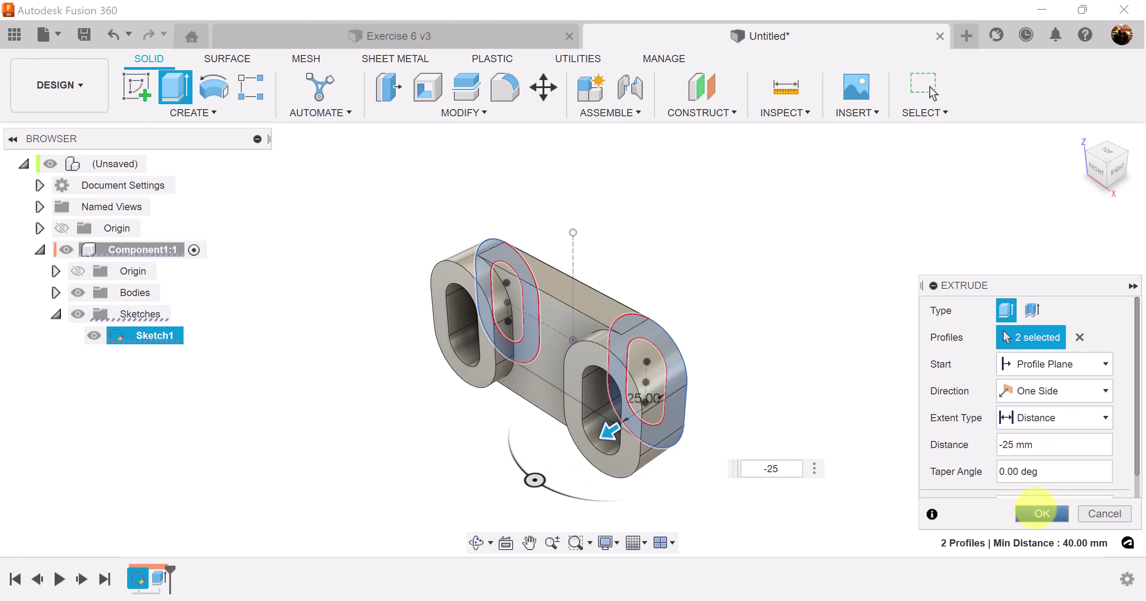
click(1039, 513)
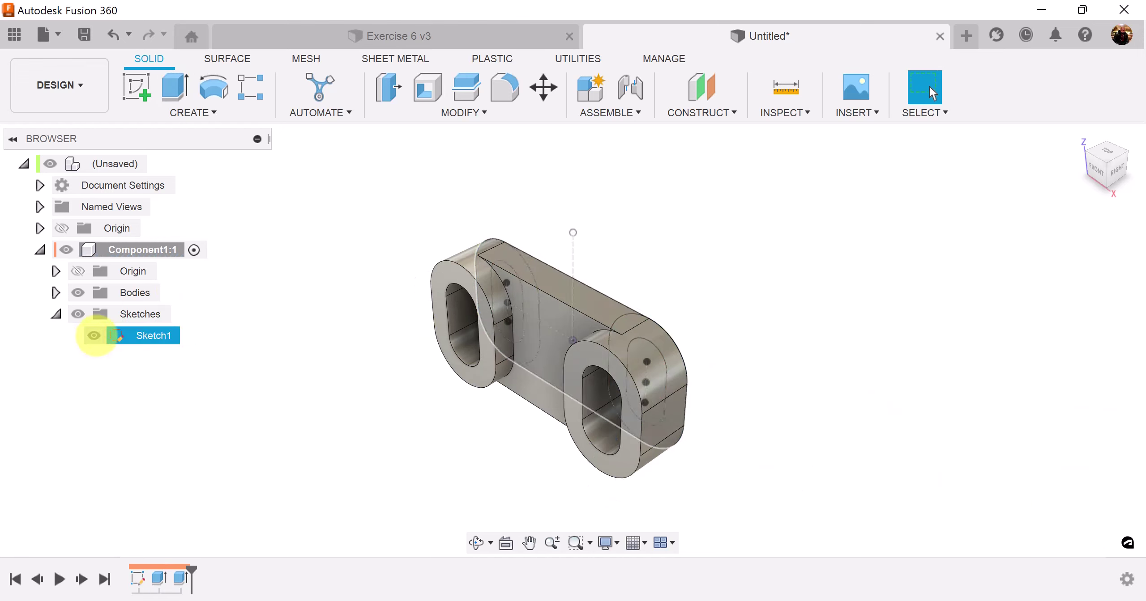
click(94, 336)
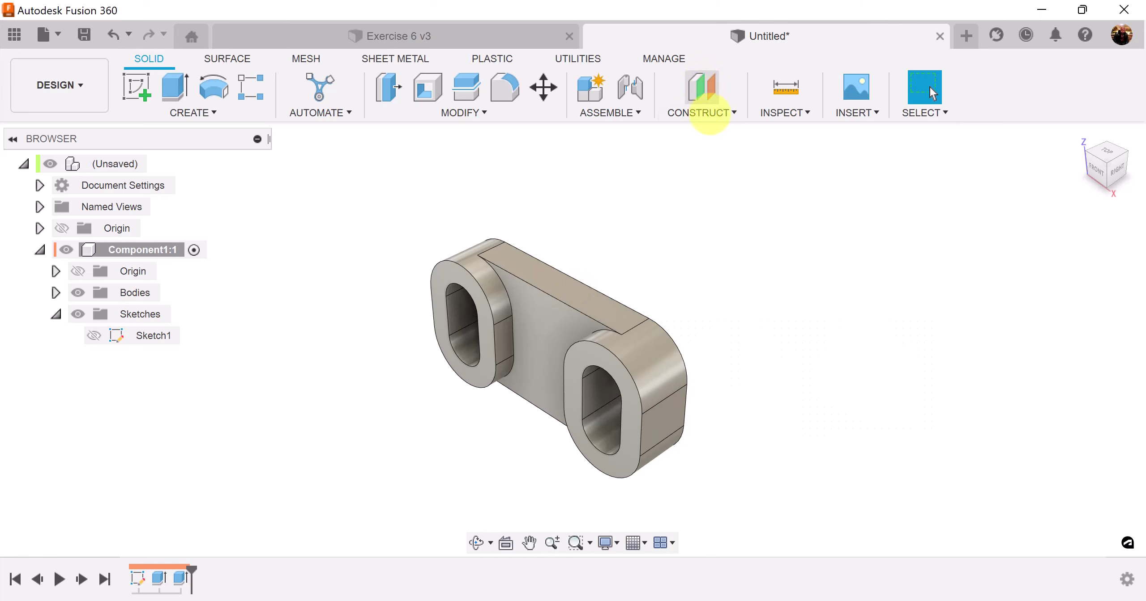
Step: Create an offset construction plane -27 mm from the web's flat face
click(712, 112)
click(707, 132)
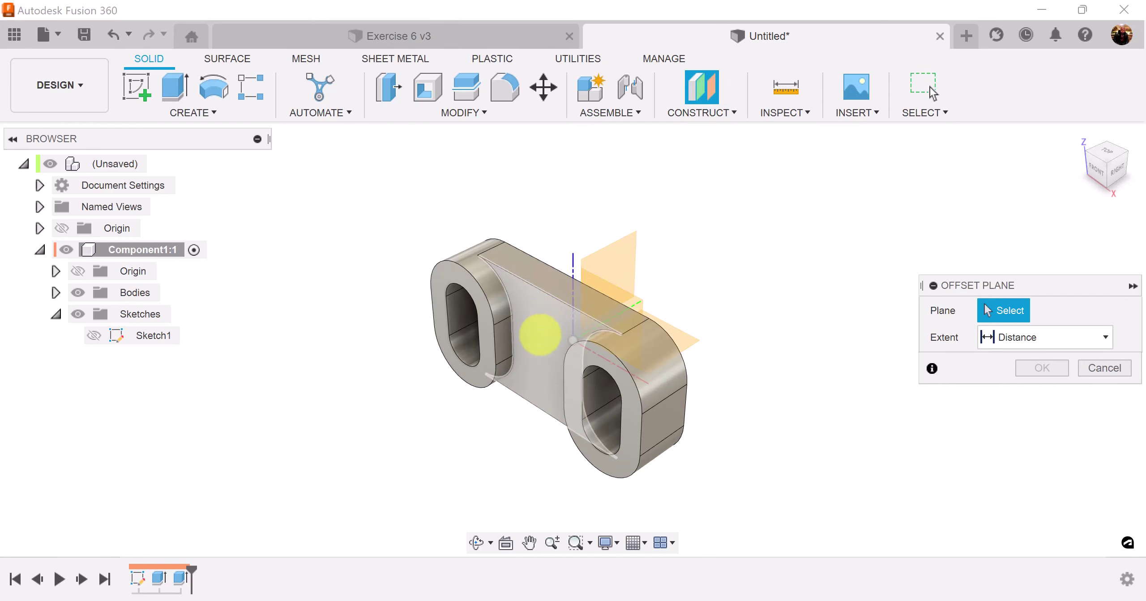
click(540, 333)
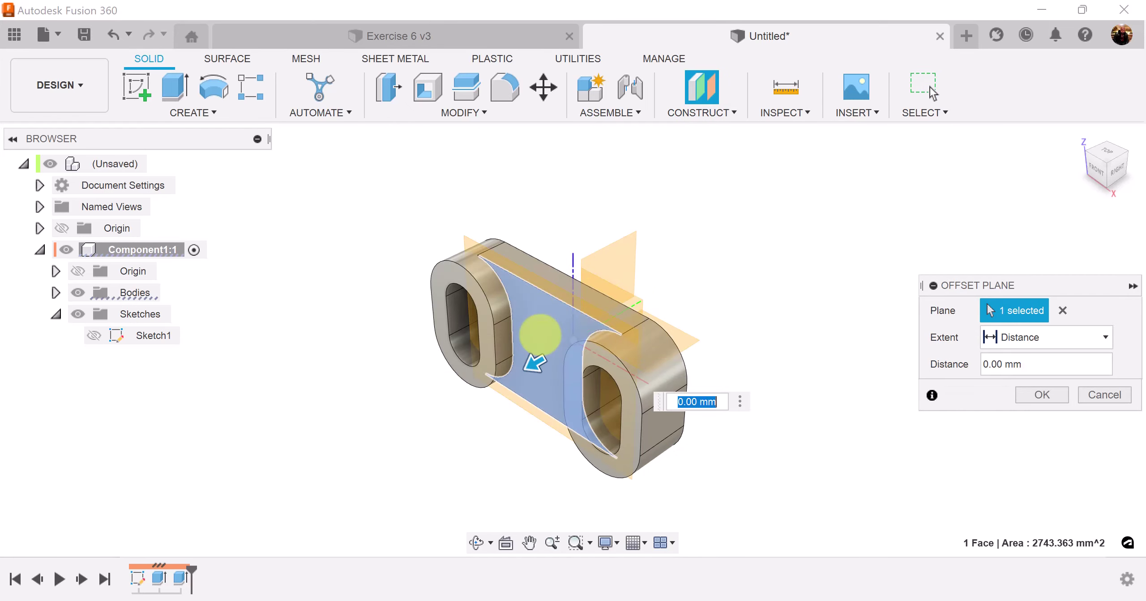
drag(531, 365, 642, 300)
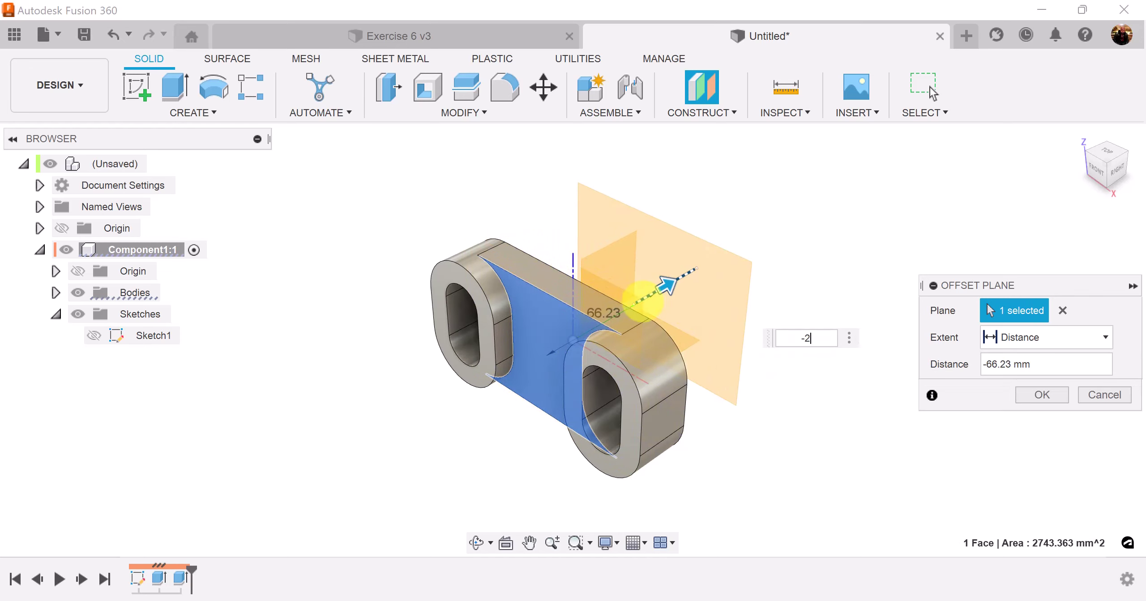
key(Return)
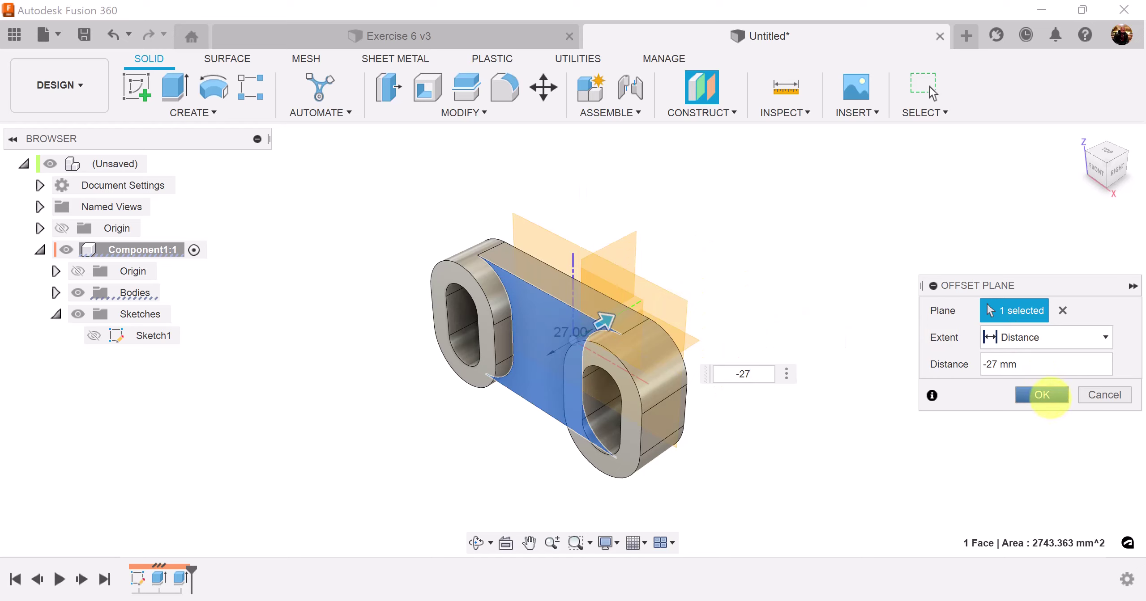
click(1043, 394)
shift+middle_drag(874, 397, 627, 179)
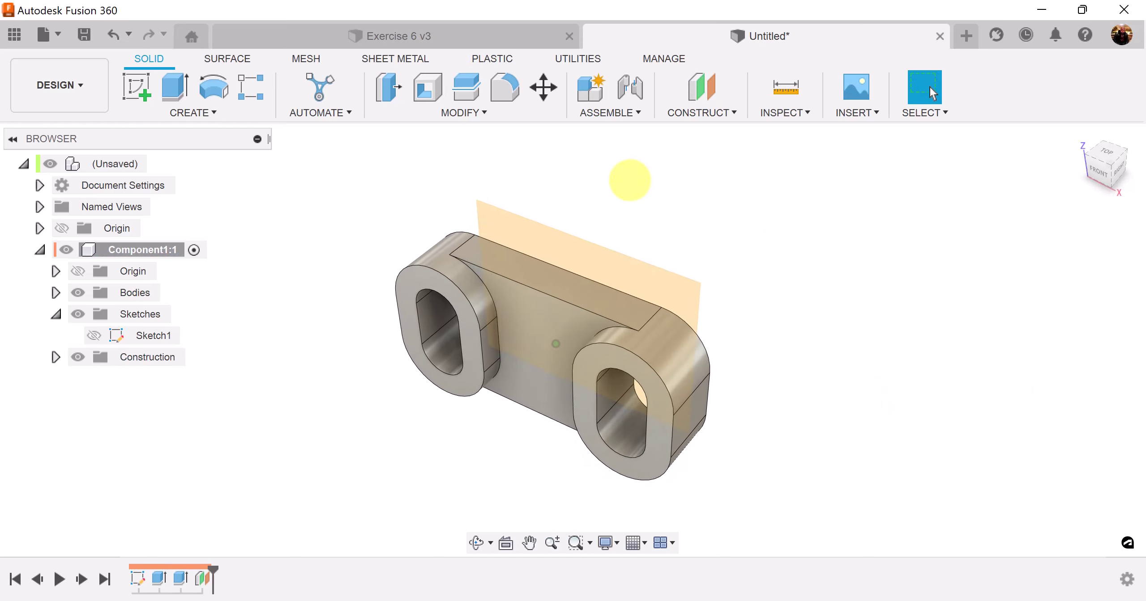
Step: Start a sketch on the offset plane and draw a 40 mm centre-diameter circle
click(136, 85)
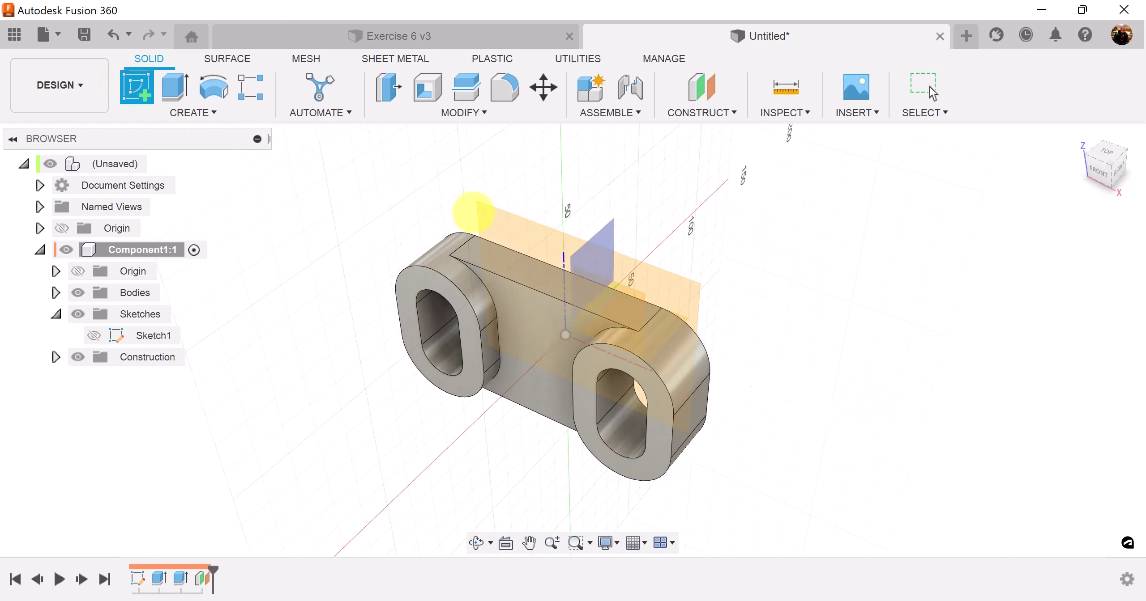
click(511, 225)
middle_drag(871, 343, 732, 316)
scroll(746, 325, down, 2)
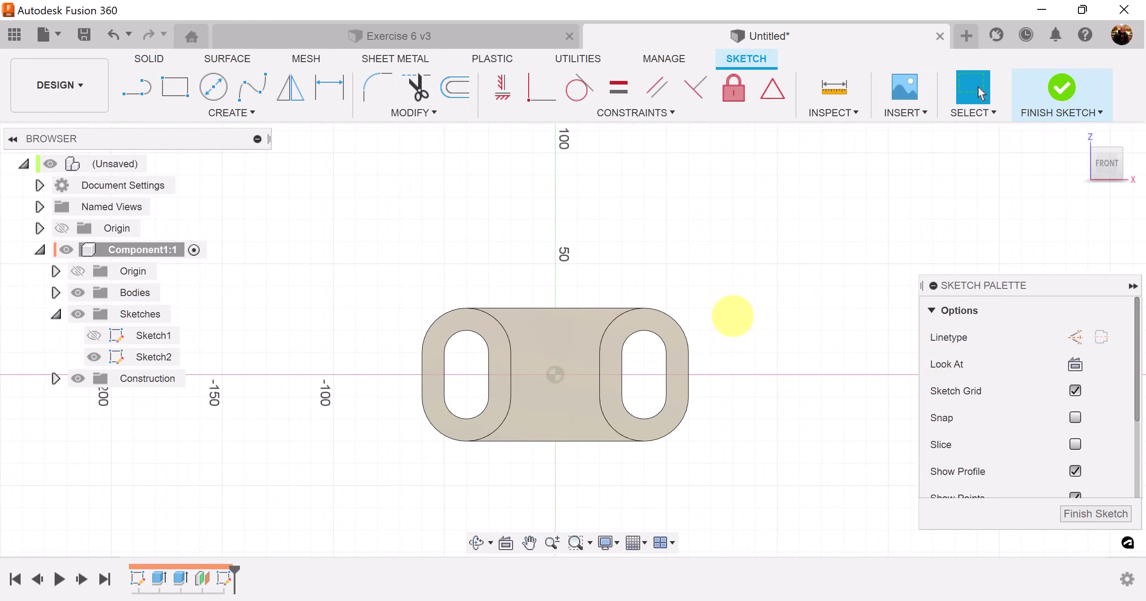
click(242, 112)
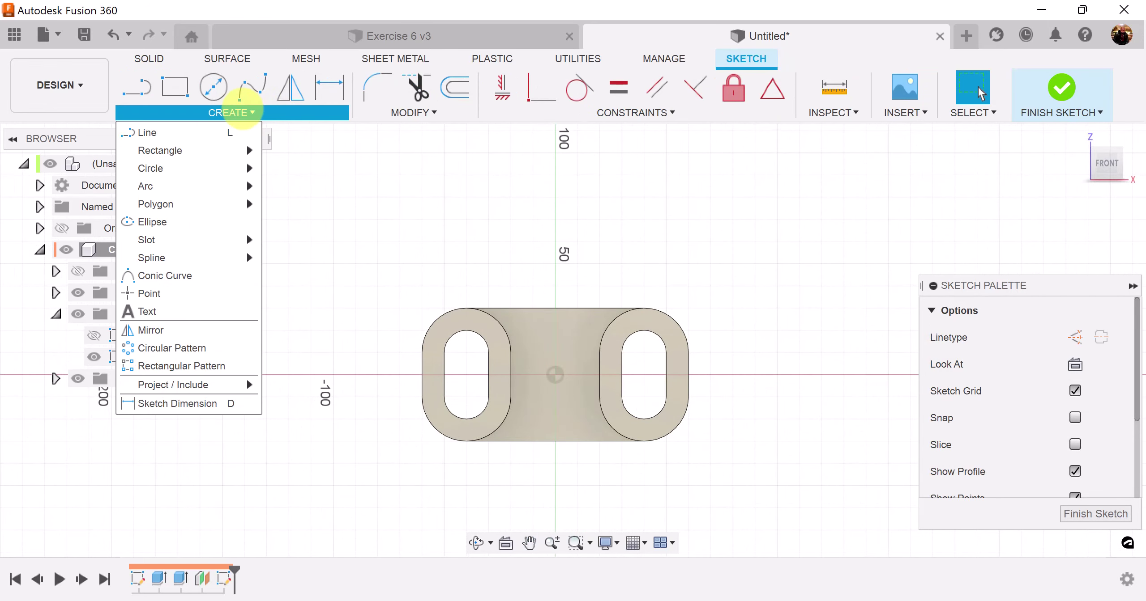
mouse_move(195, 168)
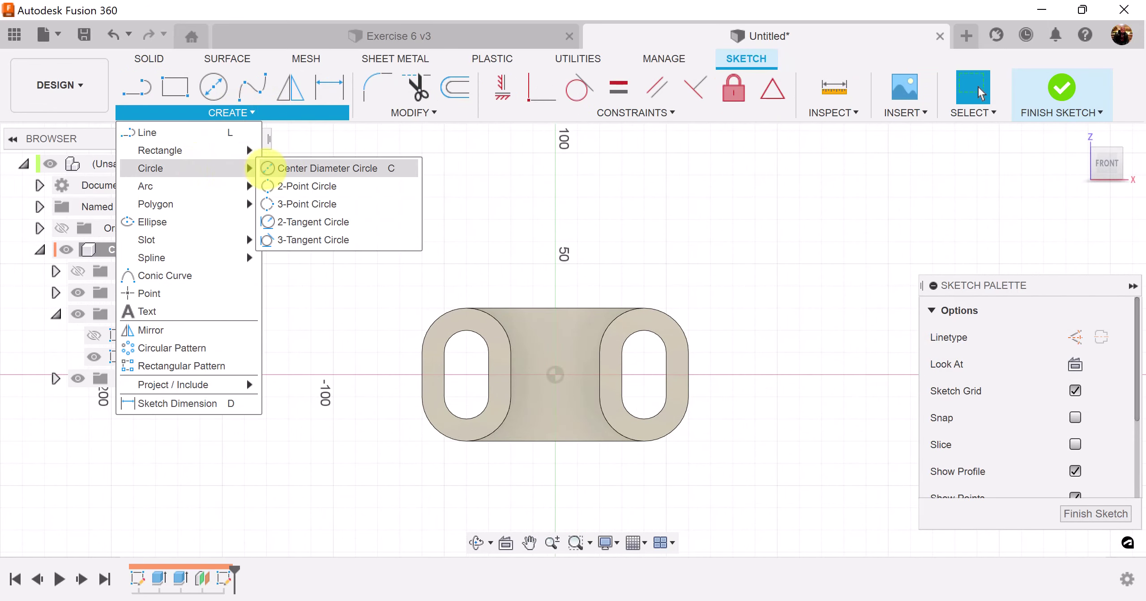
click(313, 169)
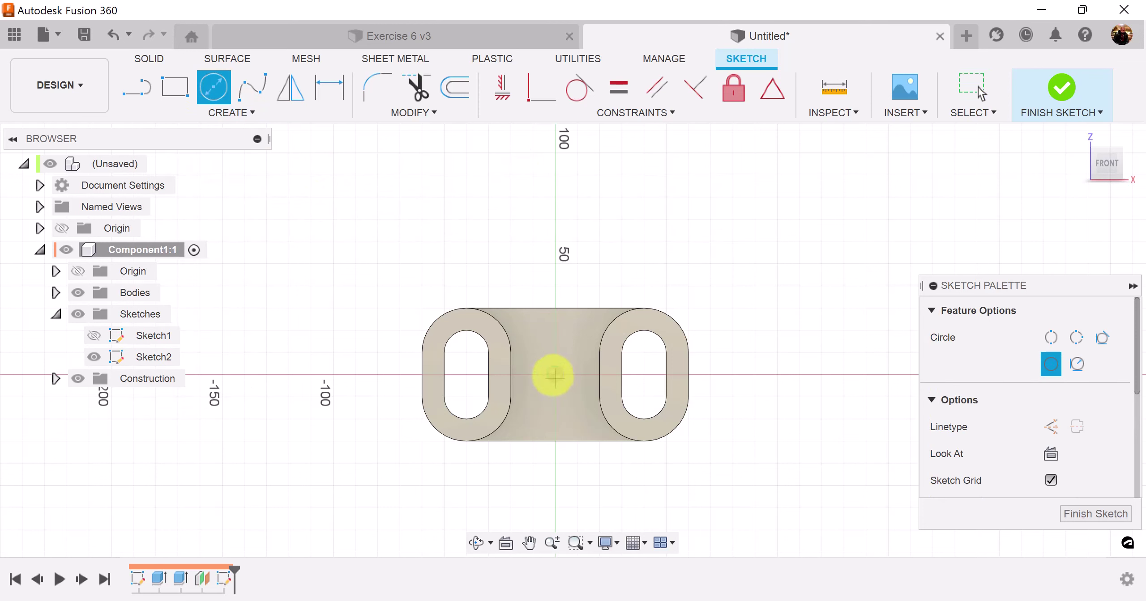
click(554, 196)
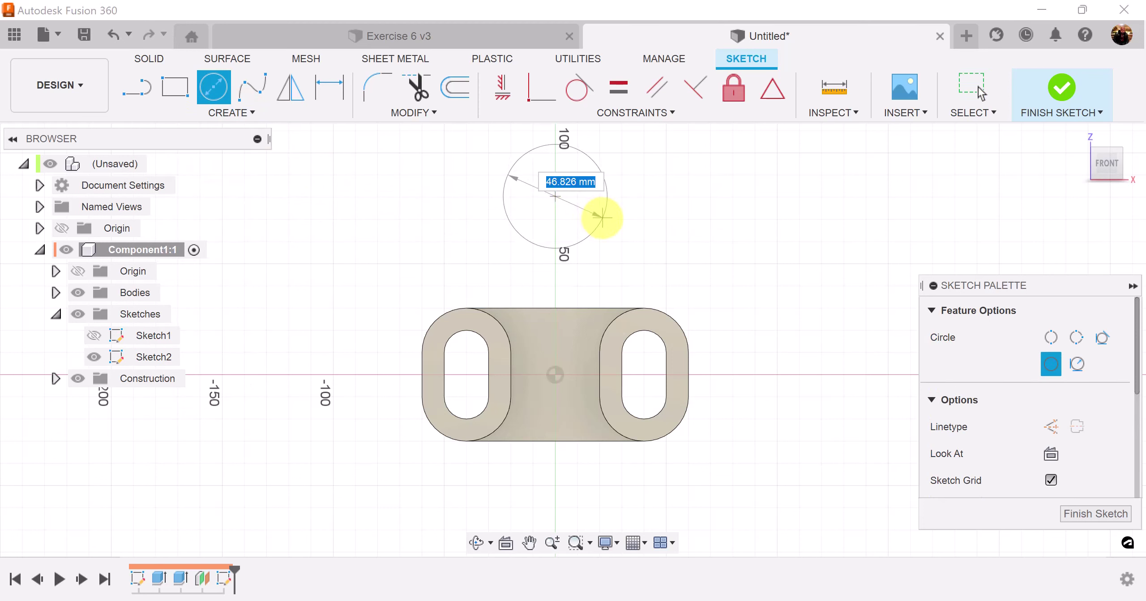
key(Return)
key(Escape)
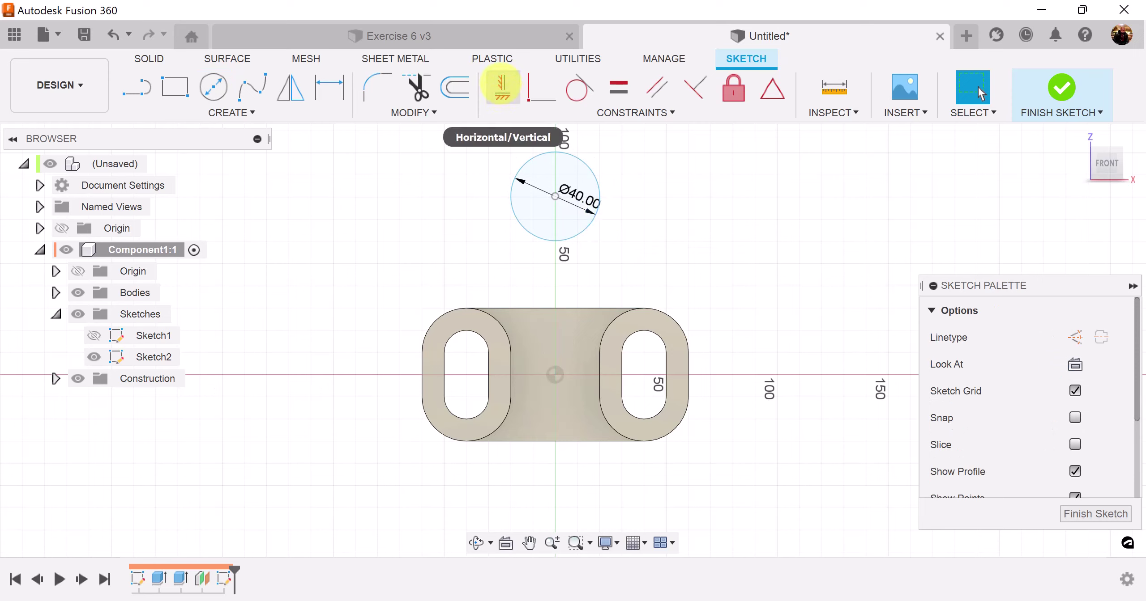
Step: Align the circle centre vertically with the origin, dimension it 40 mm above the top edge, and finish
click(500, 85)
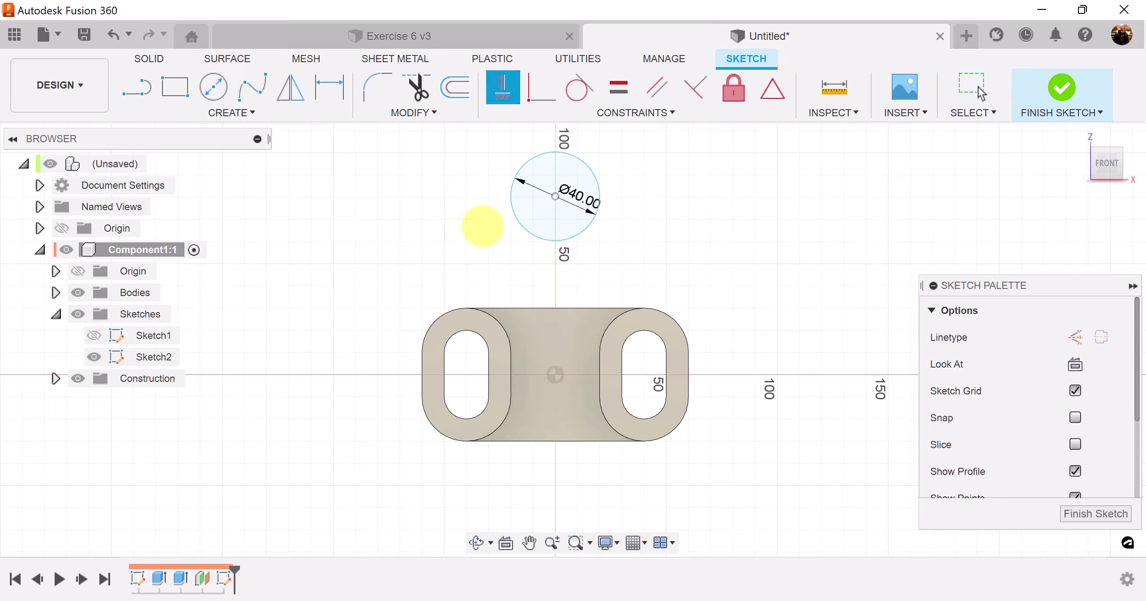
click(555, 197)
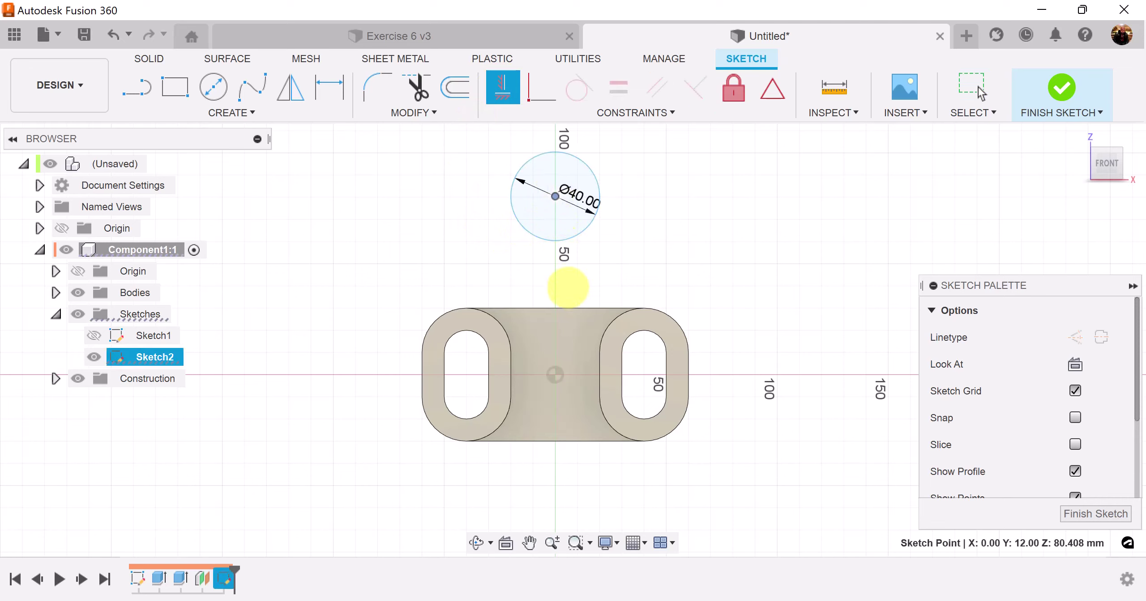
click(555, 375)
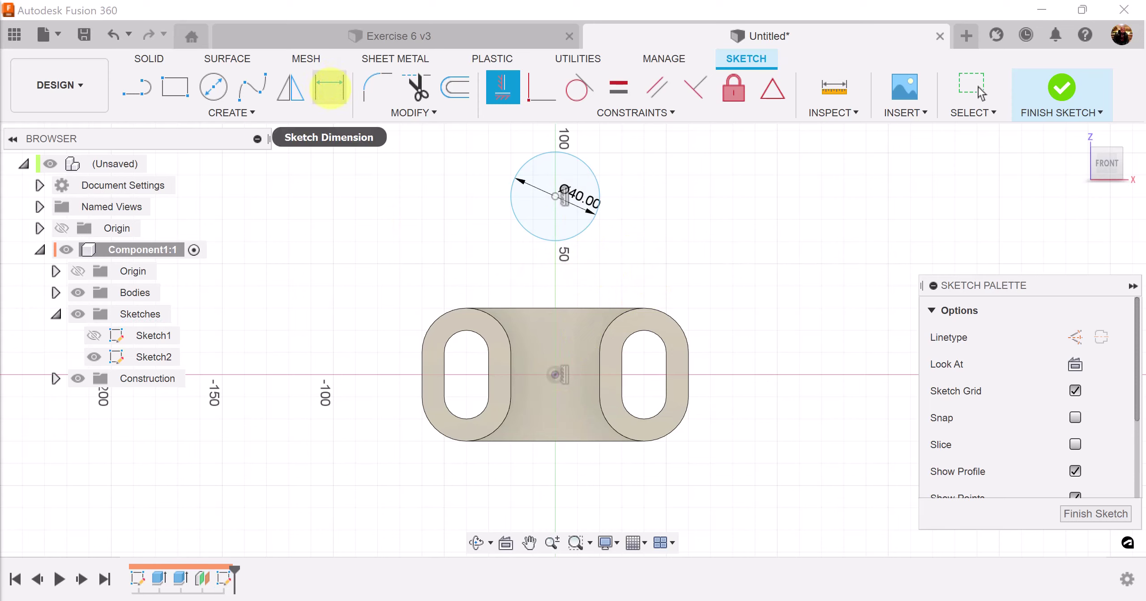
click(329, 87)
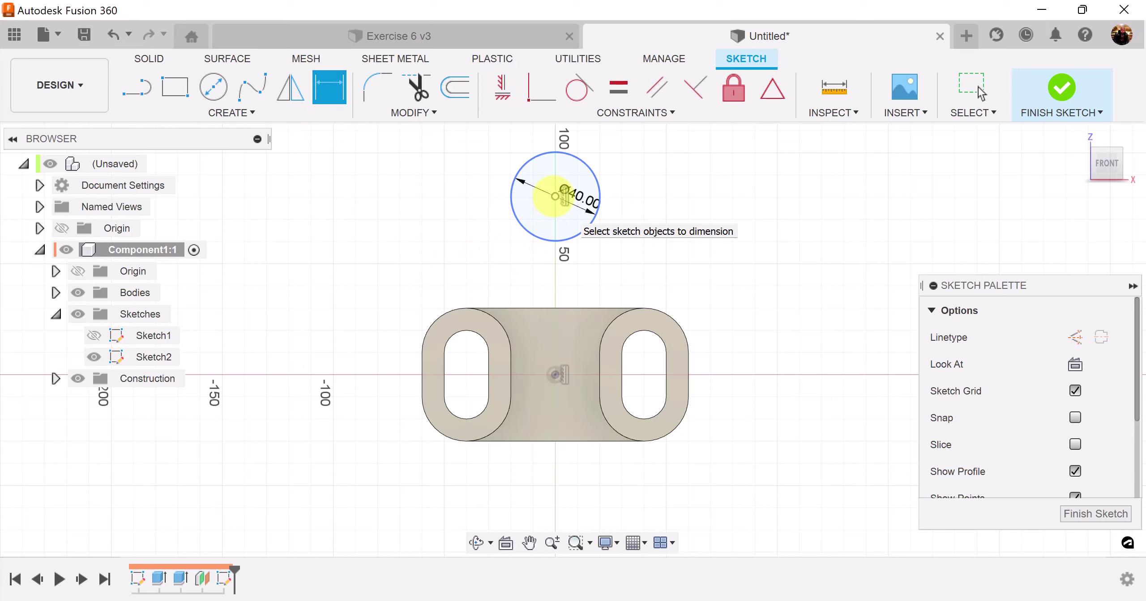
click(555, 196)
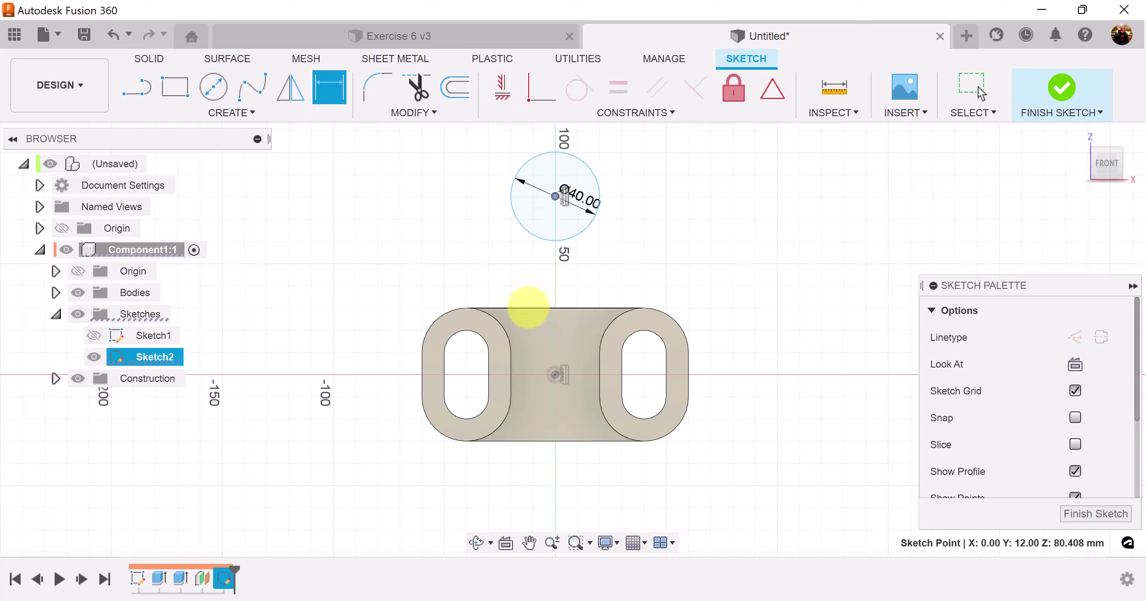
click(528, 308)
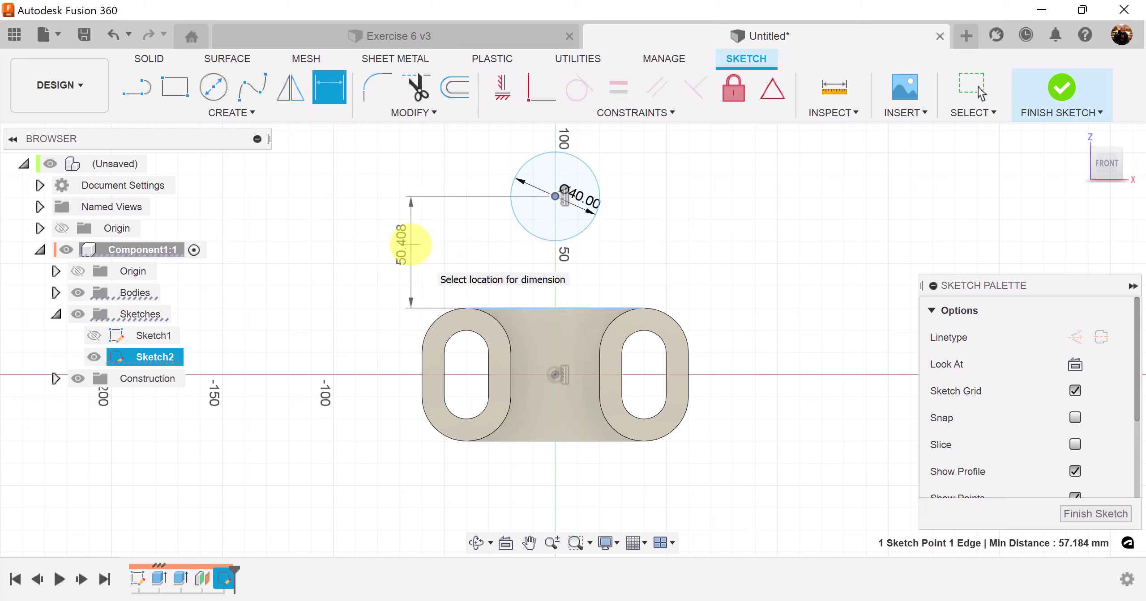
click(411, 244)
text(40)
key(Return)
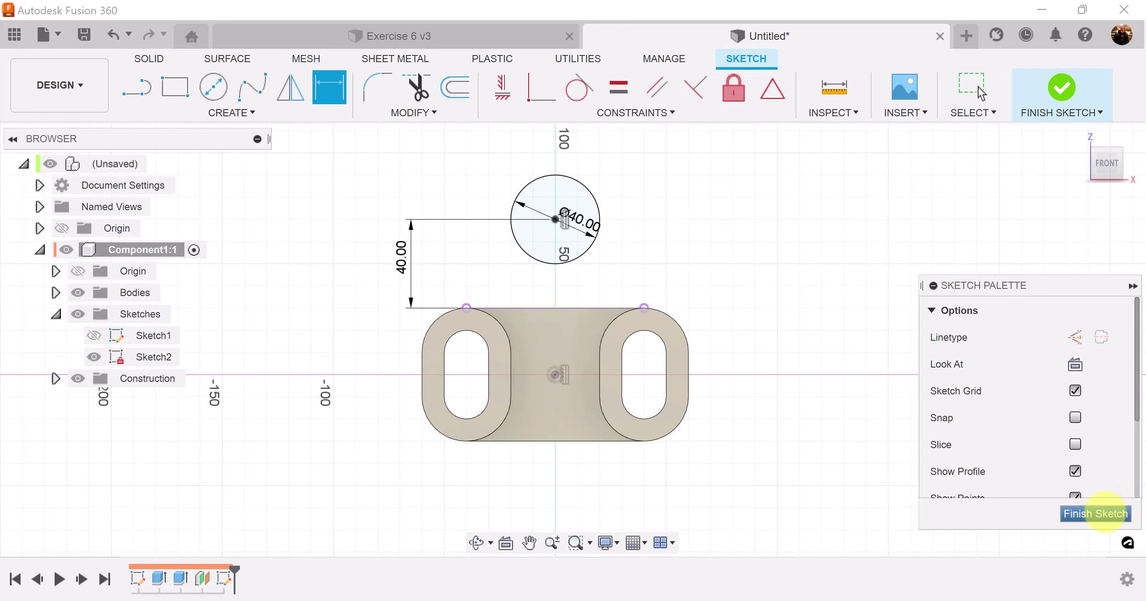
click(1095, 514)
mouse_move(775, 365)
middle_down()
mouse_move(683, 455)
mouse_move(661, 382)
middle_up()
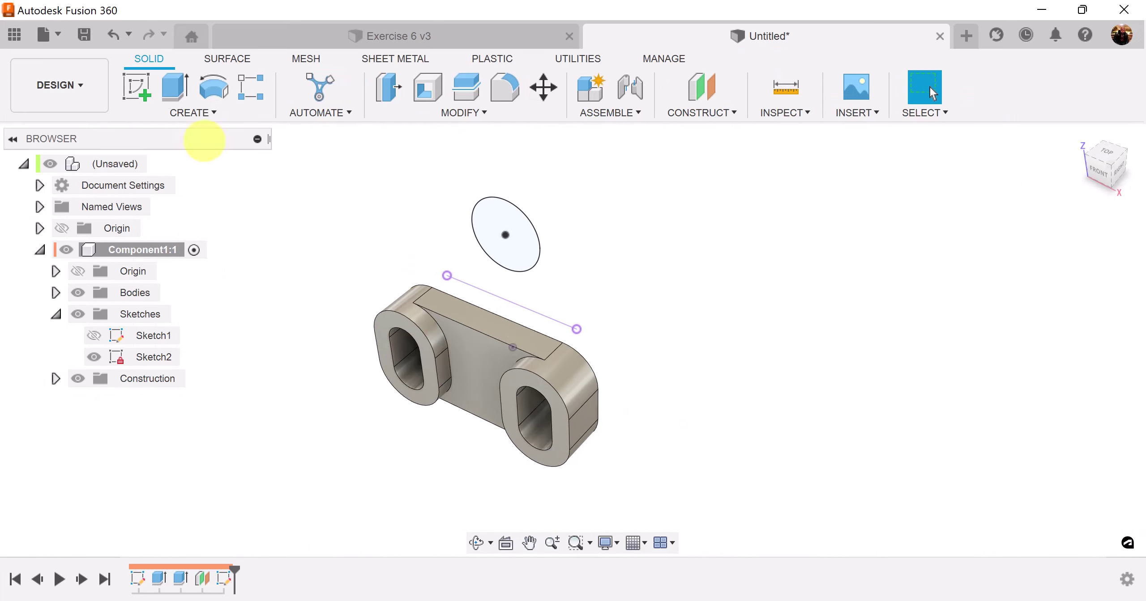
Step: Extrude the 40 mm circle profile -50 mm into a solid cylinder above the bracket
click(173, 86)
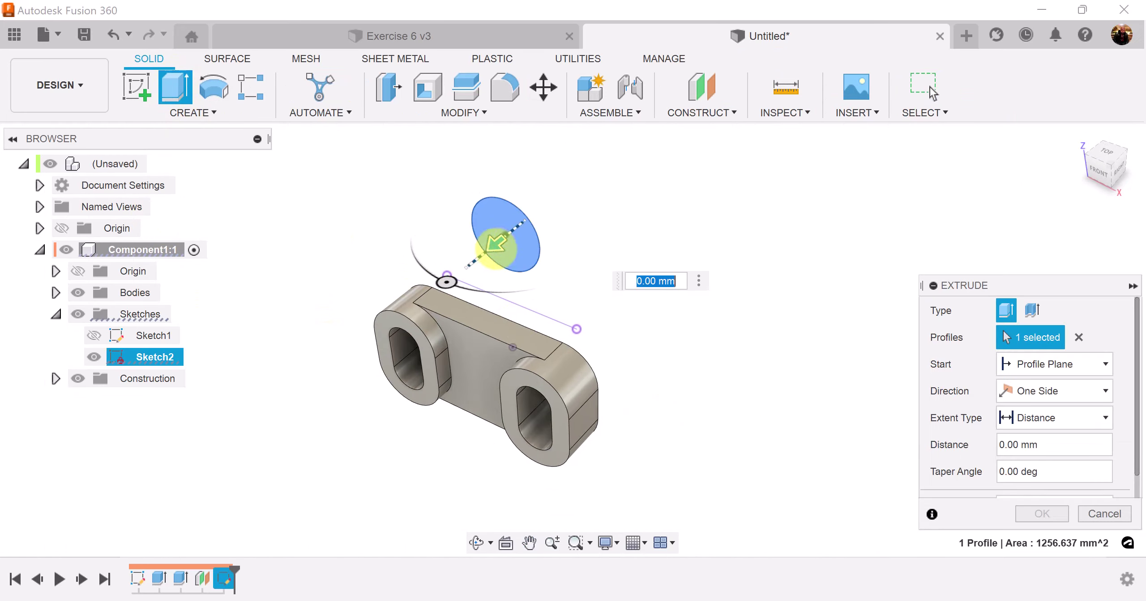
drag(494, 247, 539, 212)
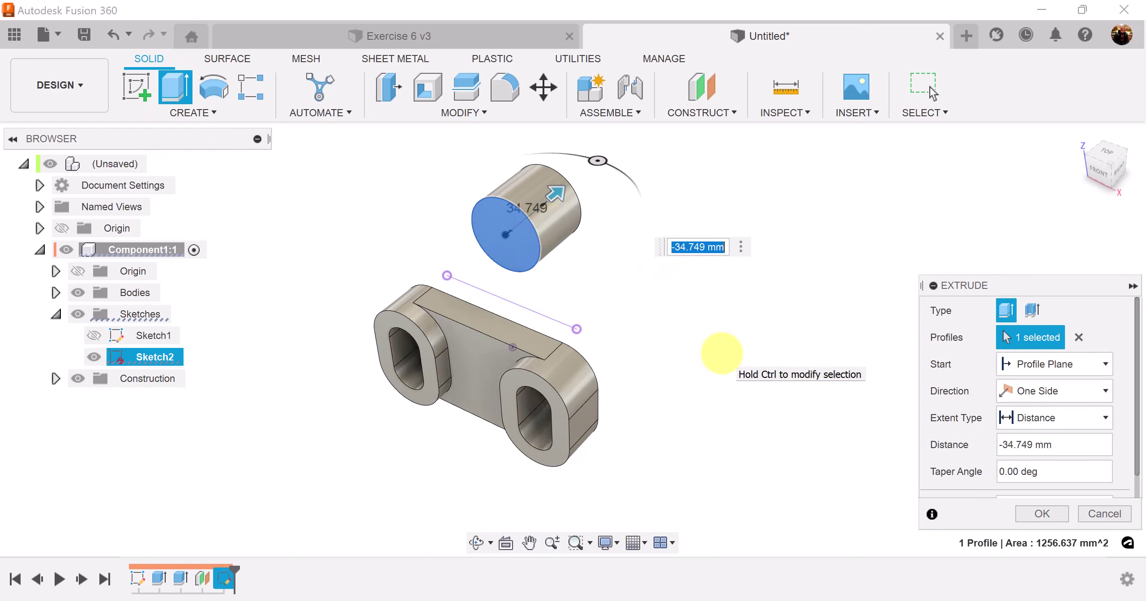
text(-50)
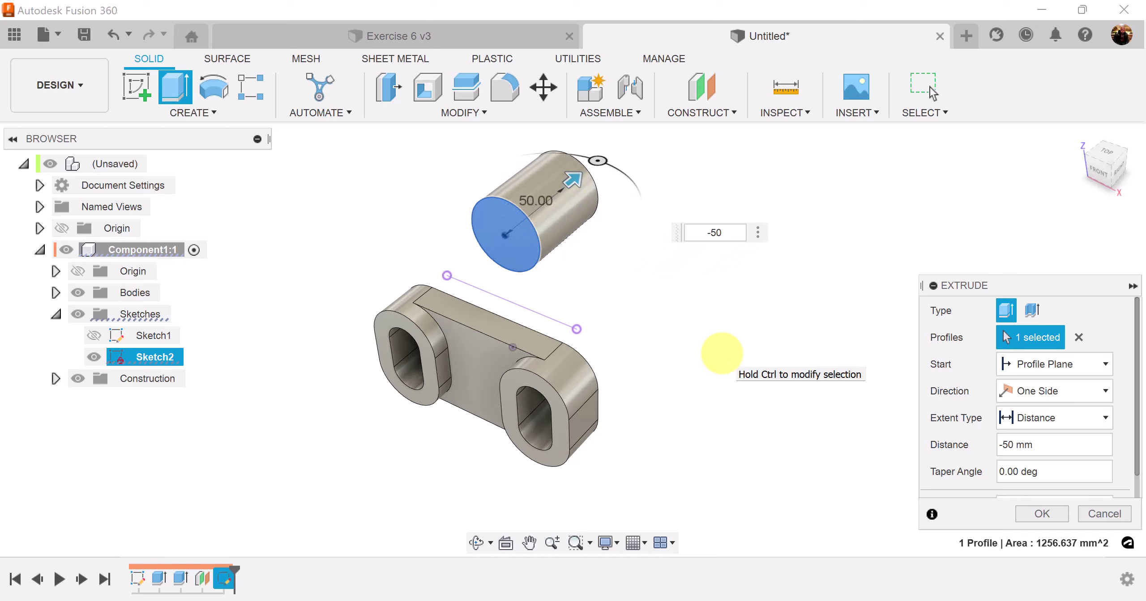
click(1041, 514)
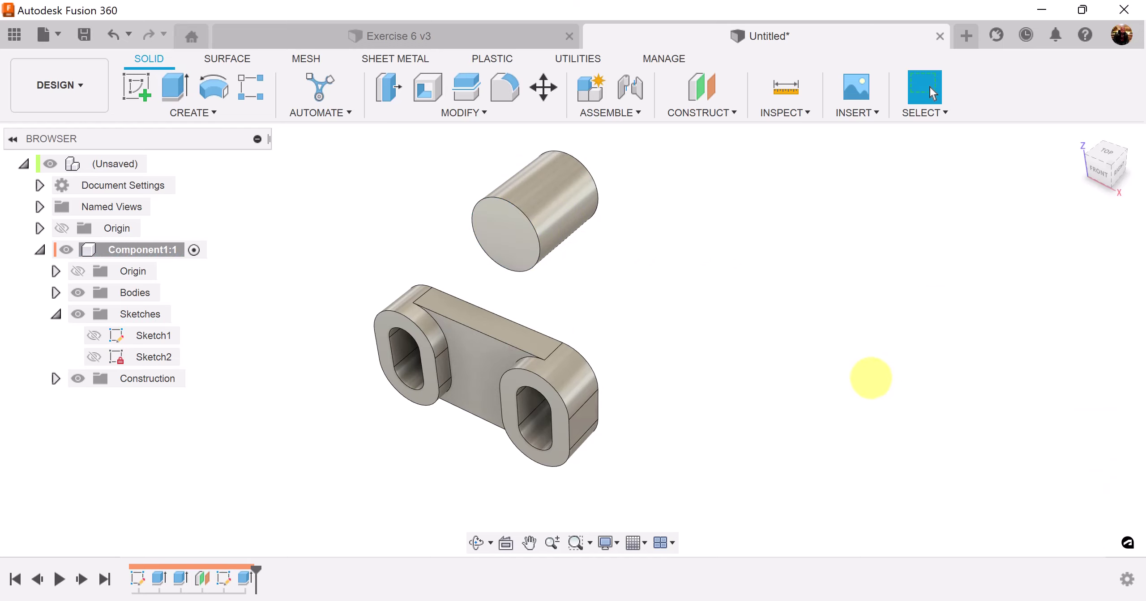
click(931, 91)
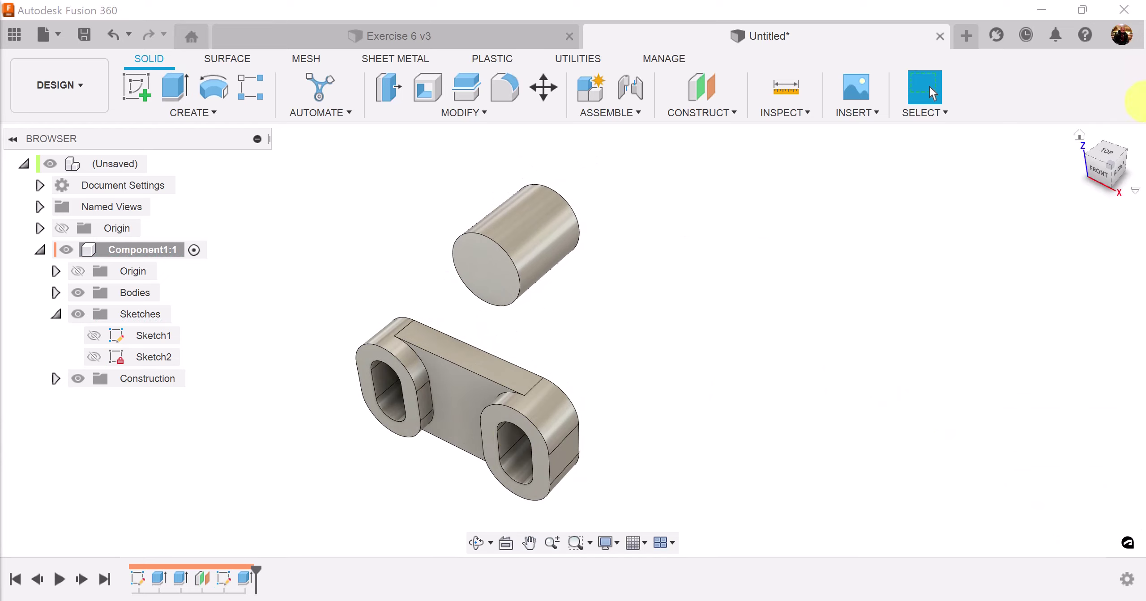
Step: From the right-side view, set the camera to Perspective with Ortho Faces and centre both bodies
click(1117, 169)
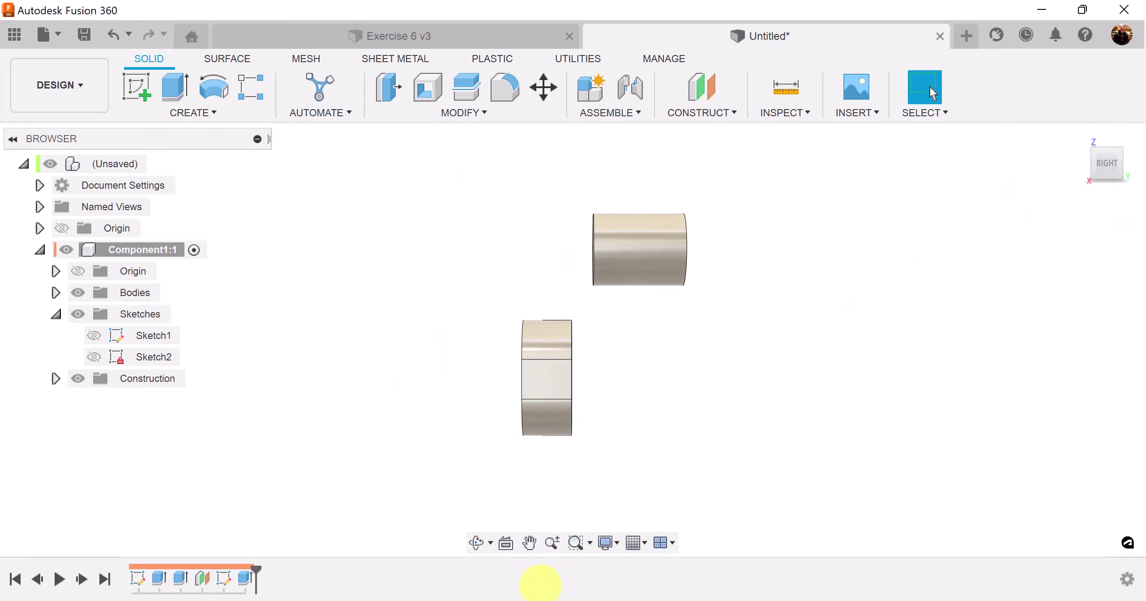
click(608, 542)
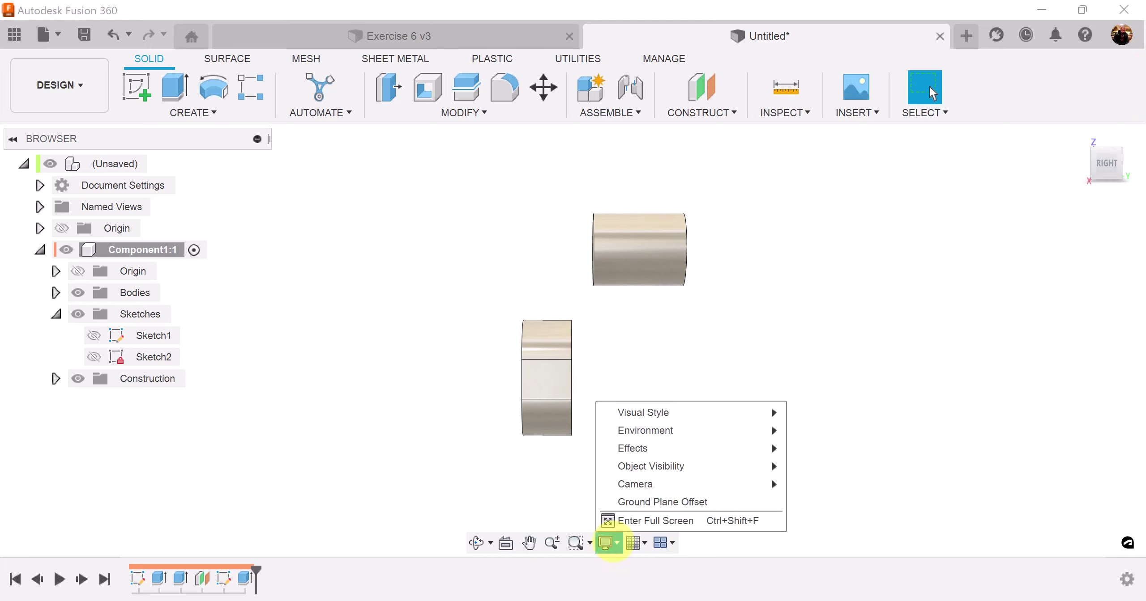
mouse_move(717, 484)
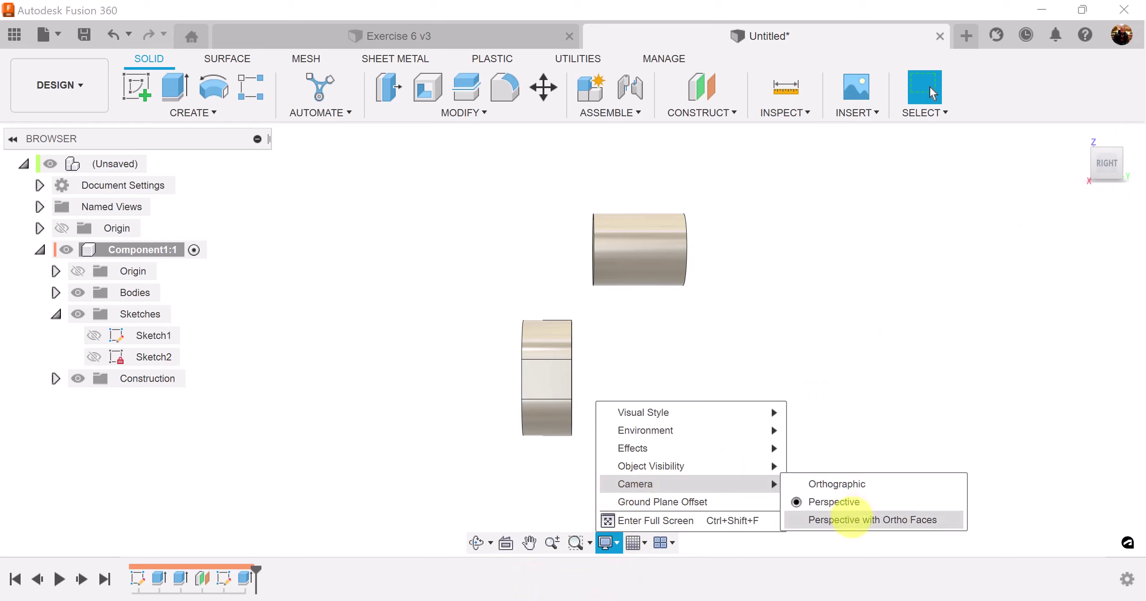
click(850, 519)
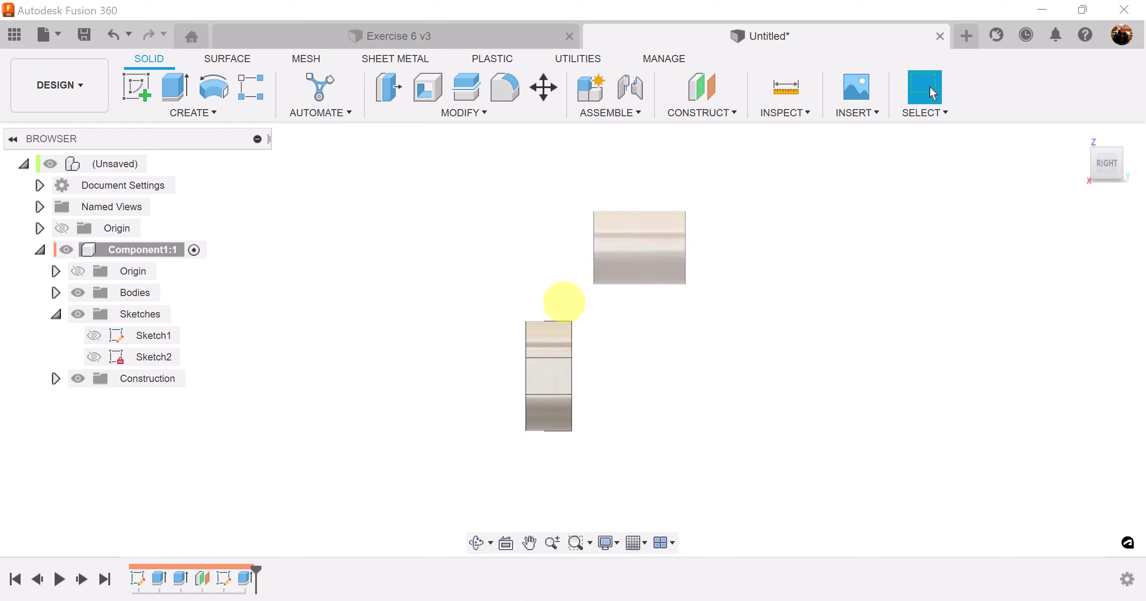
scroll(754, 435, up, 1)
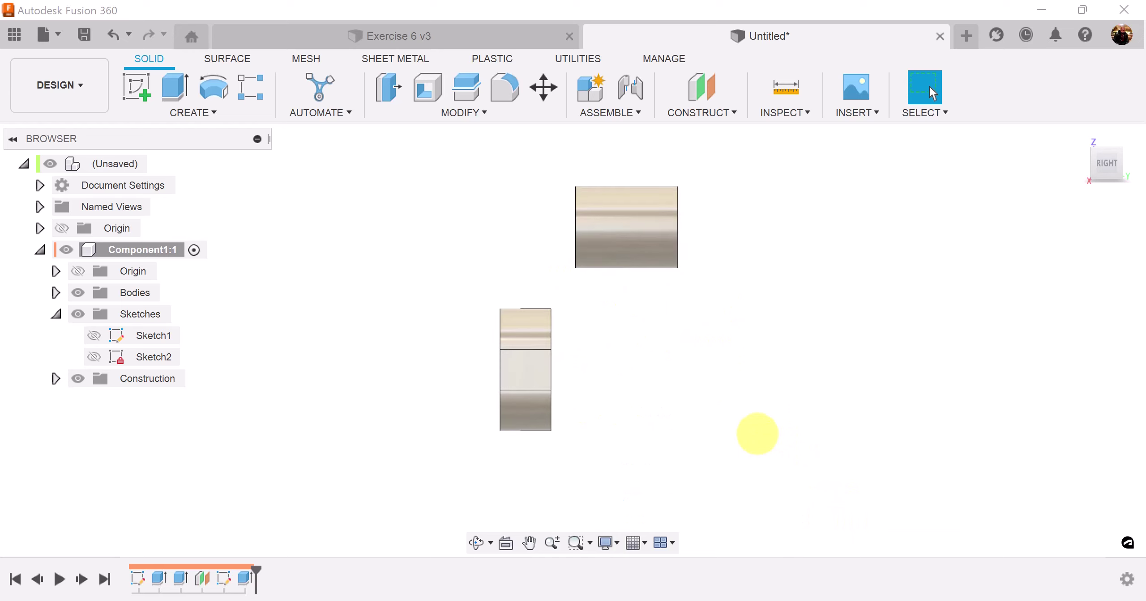
middle_drag(759, 404, 779, 440)
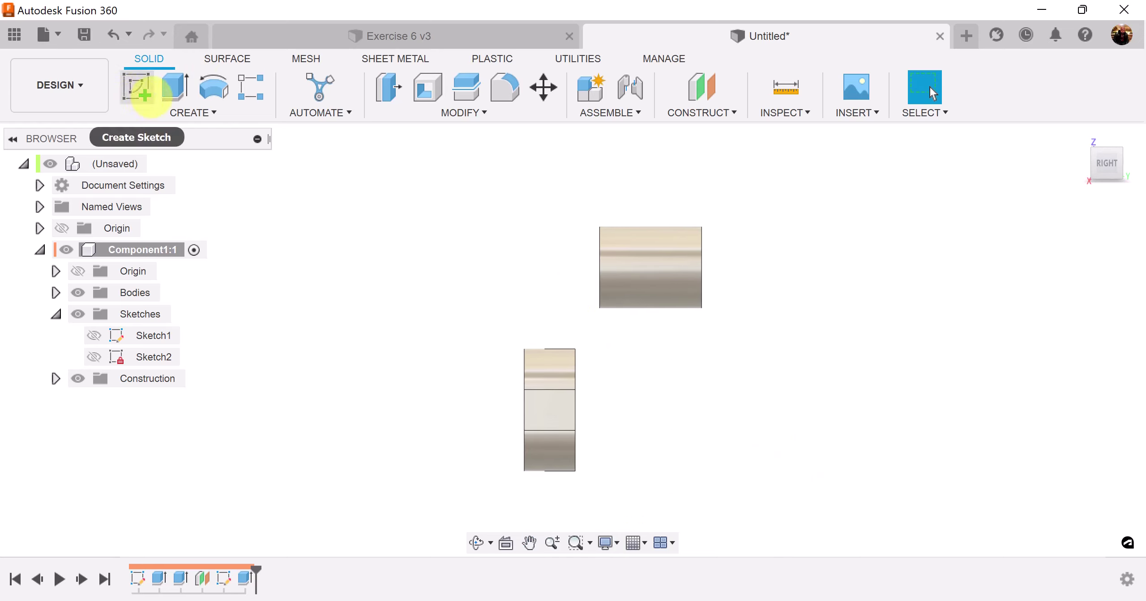
Step: Start a new sketch on the side plane with Line in construction linetype
click(137, 89)
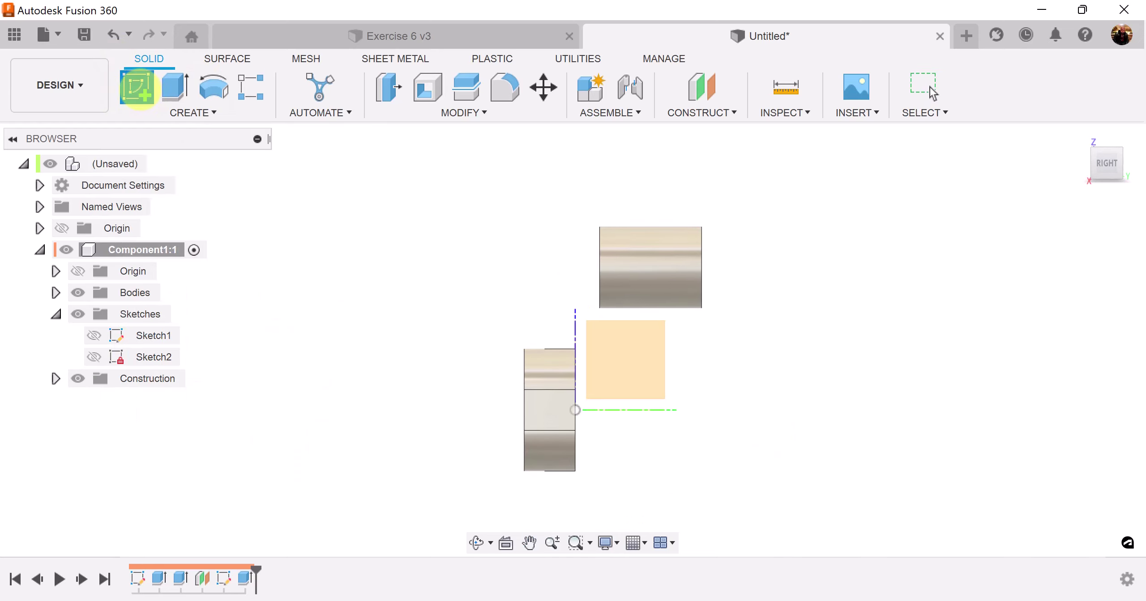
click(628, 364)
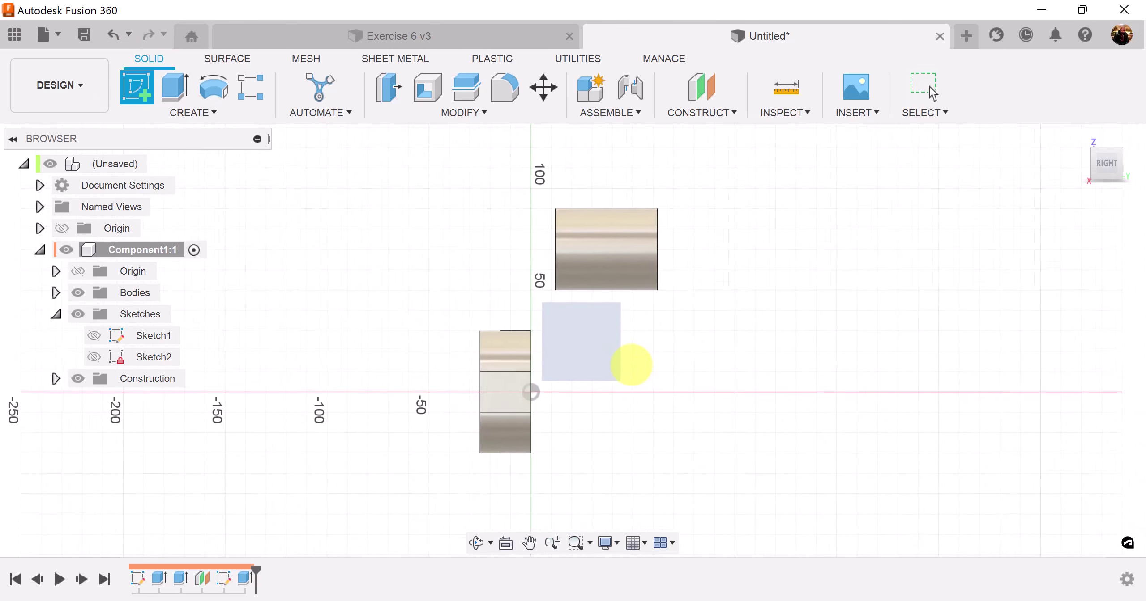
click(136, 89)
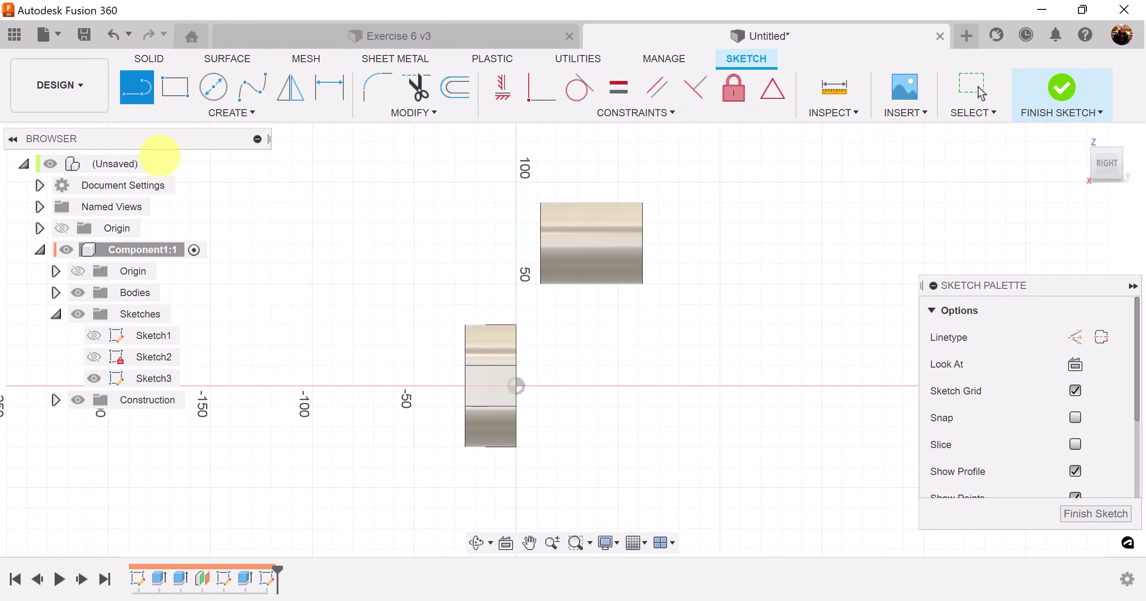
click(1075, 337)
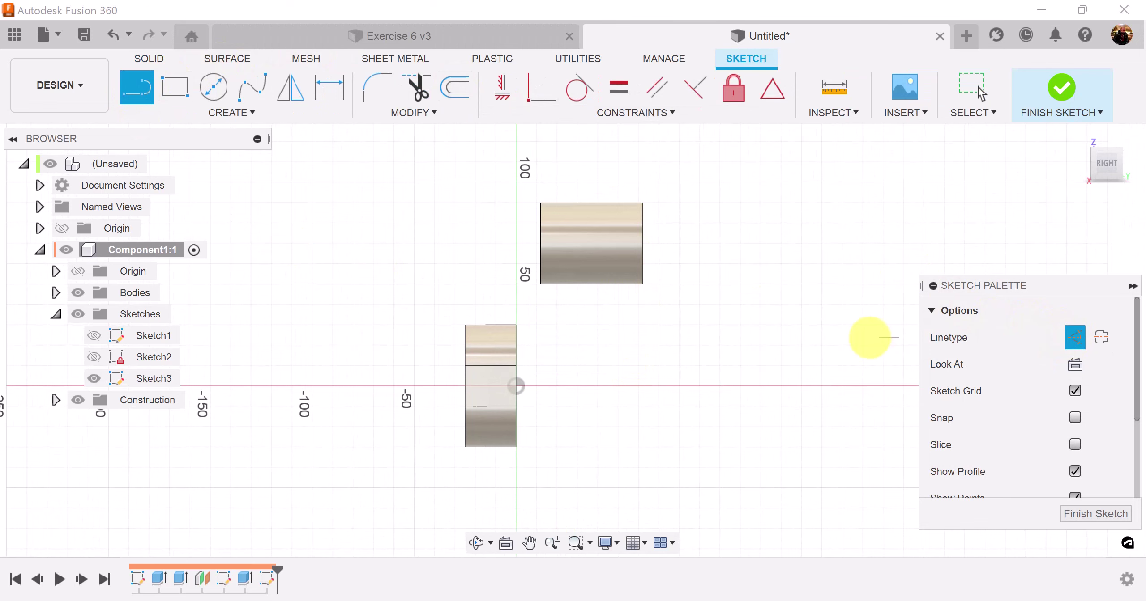
scroll(516, 326, up, 5)
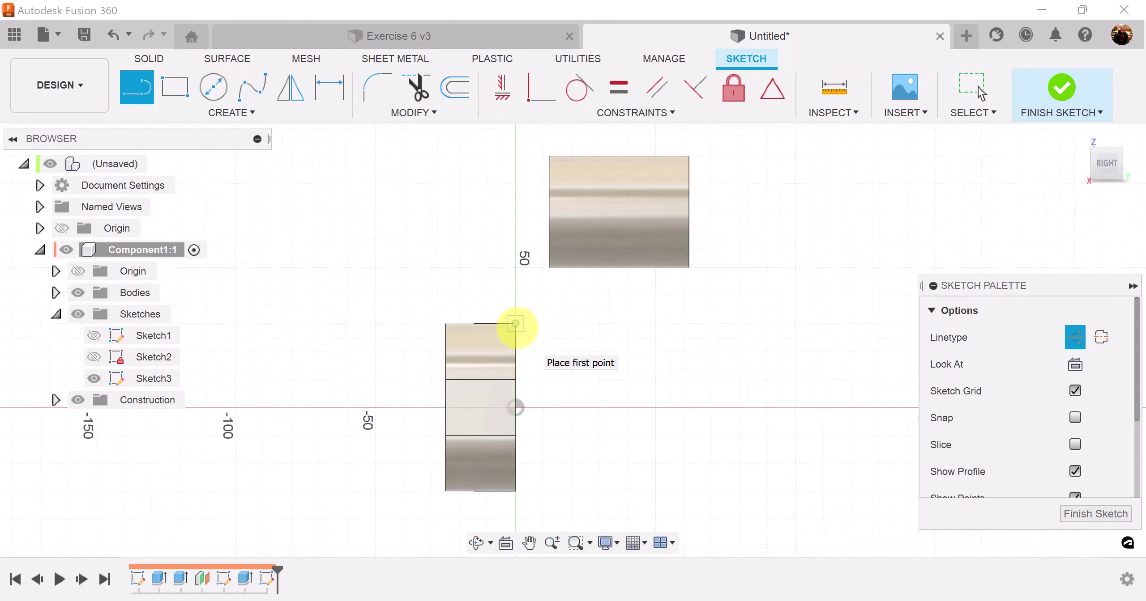
middle_drag(526, 325, 521, 394)
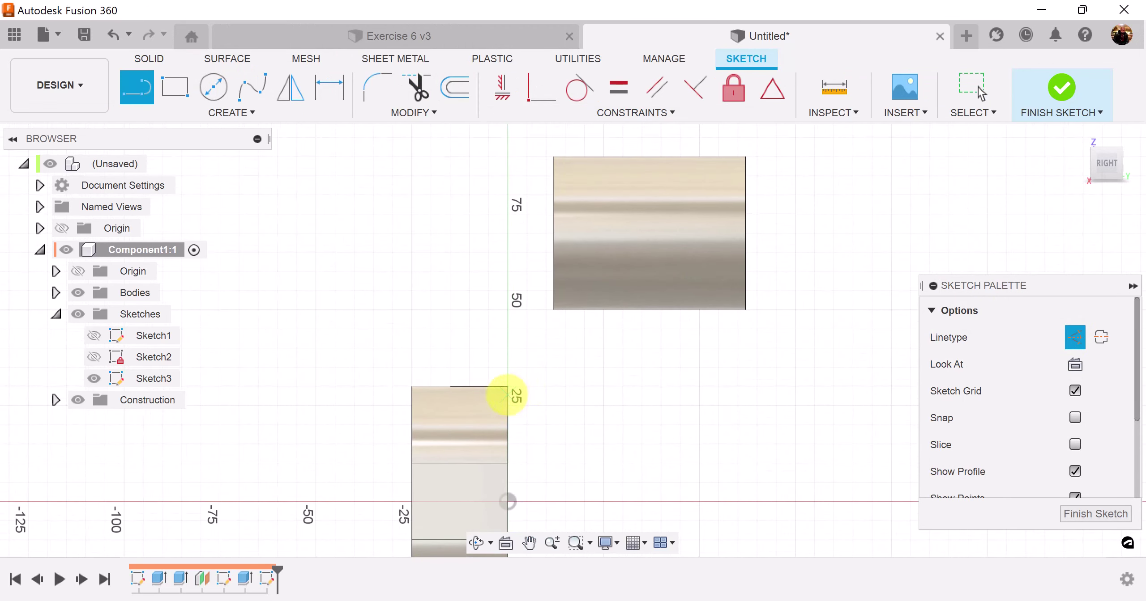
Step: Draw a construction line across the cylinder's middle, edge to edge
click(507, 386)
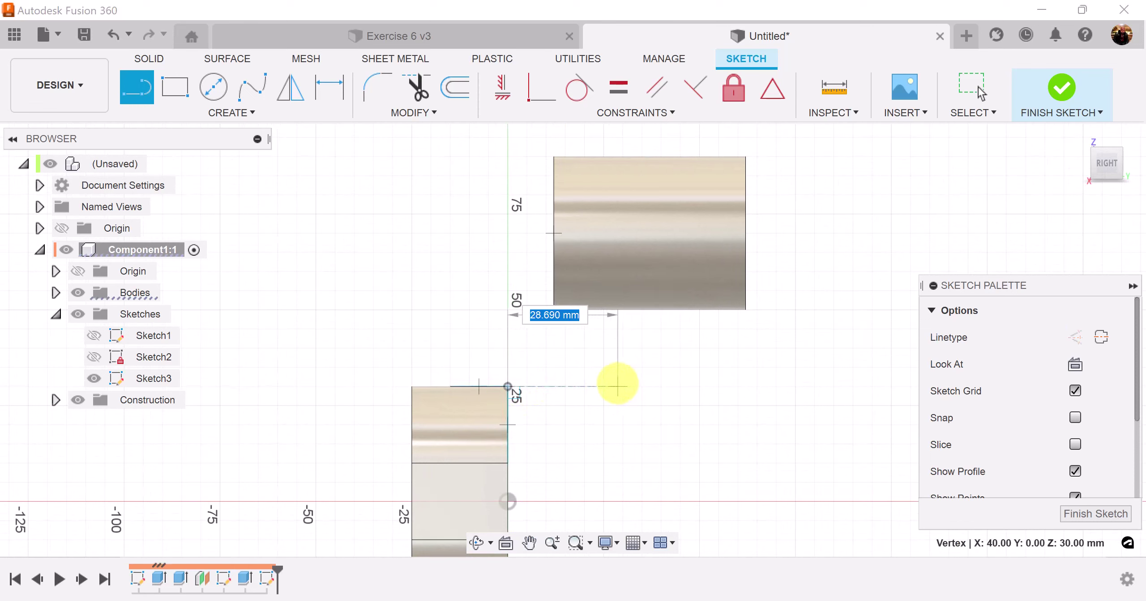
key(Escape)
key(Escape)
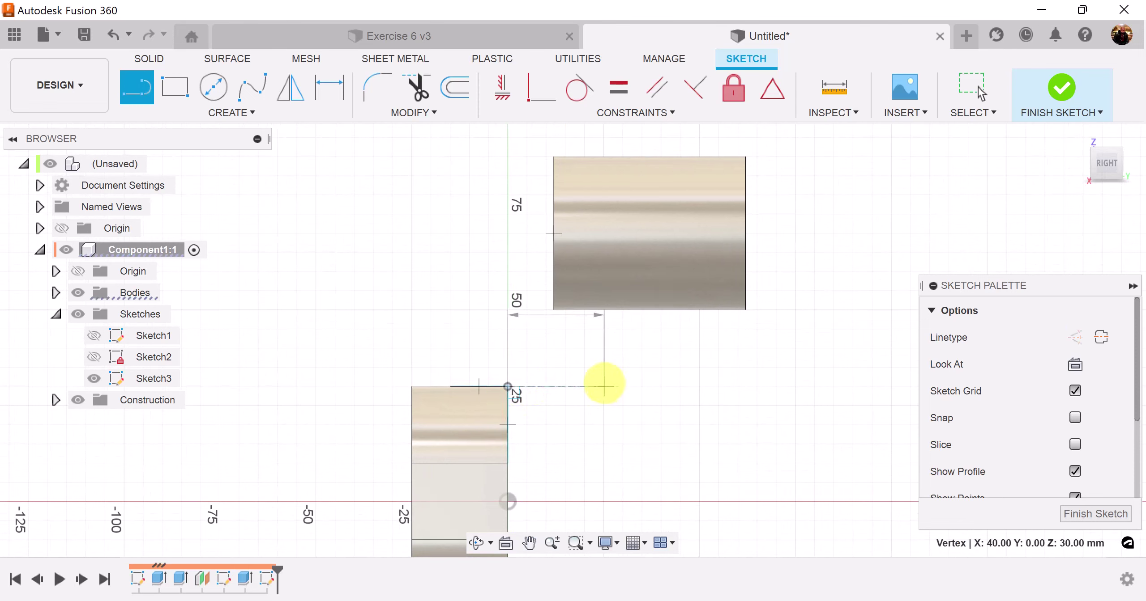
click(137, 85)
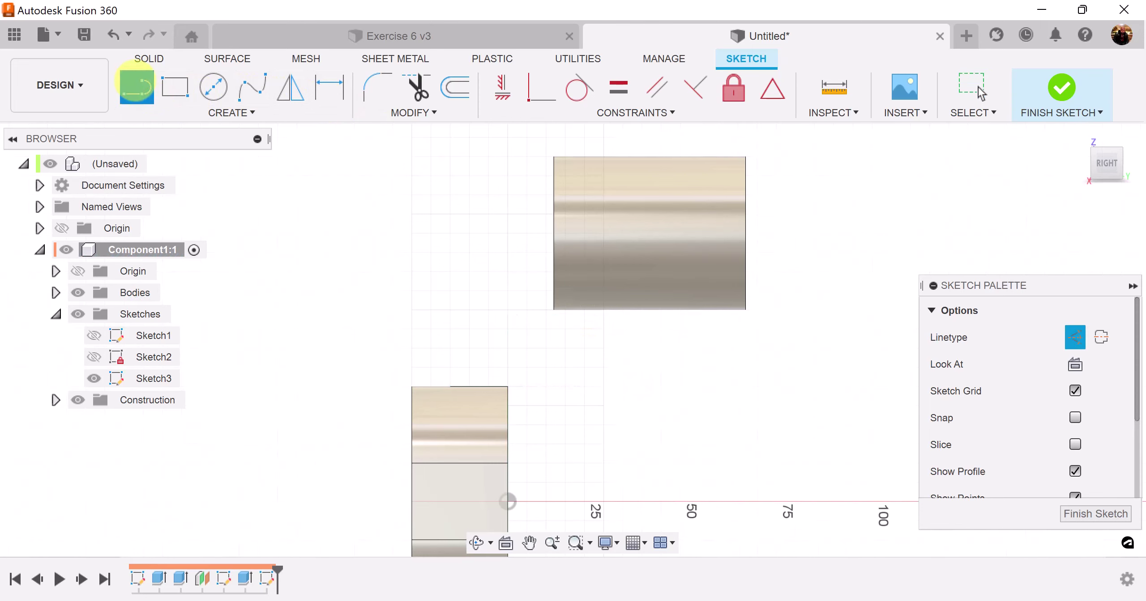
click(554, 233)
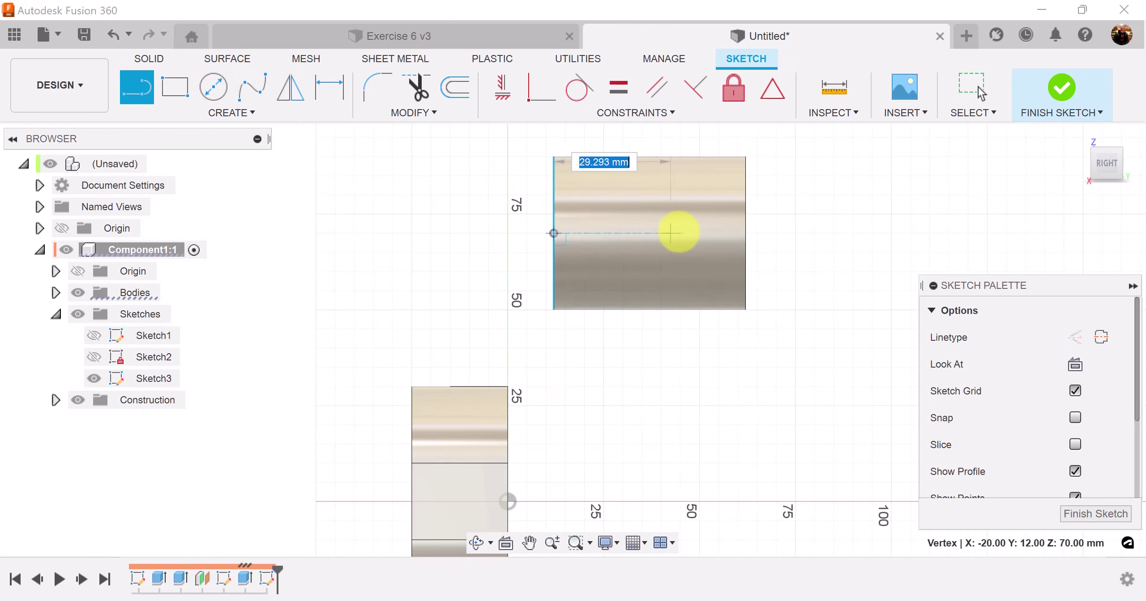
click(745, 233)
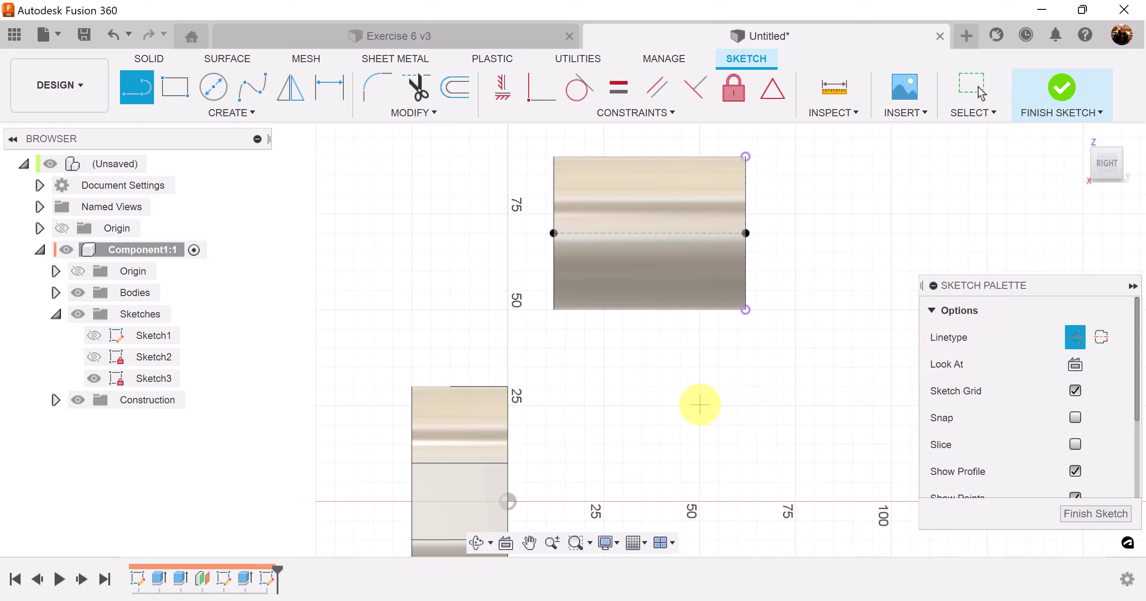
Step: Draw a 40 mm solid line right from the bracket's top corner, then up to the construction line
click(1075, 338)
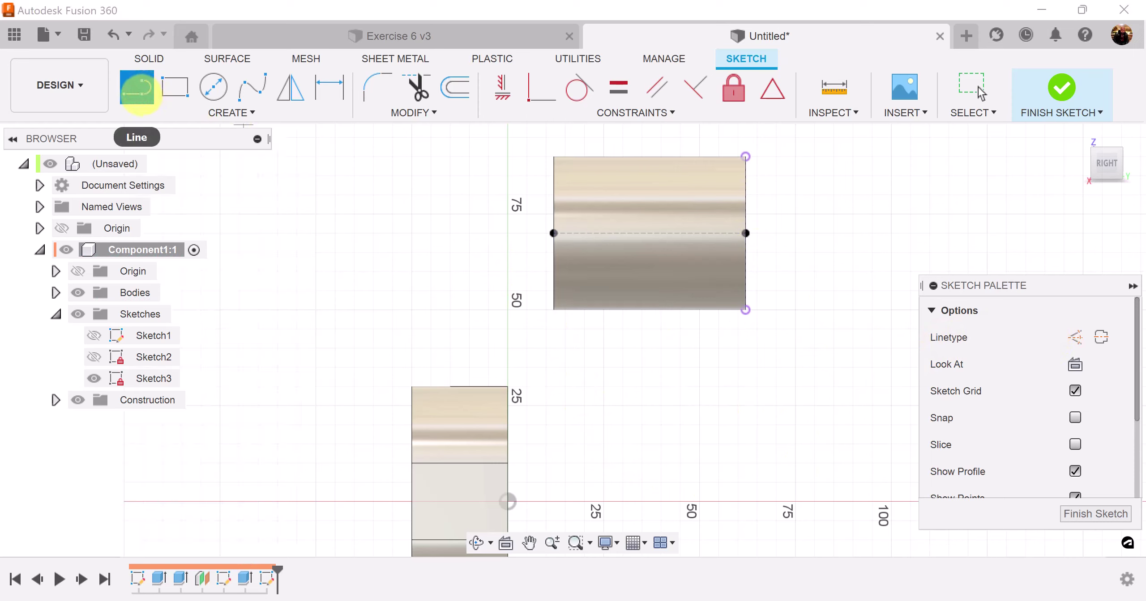
click(137, 88)
click(504, 388)
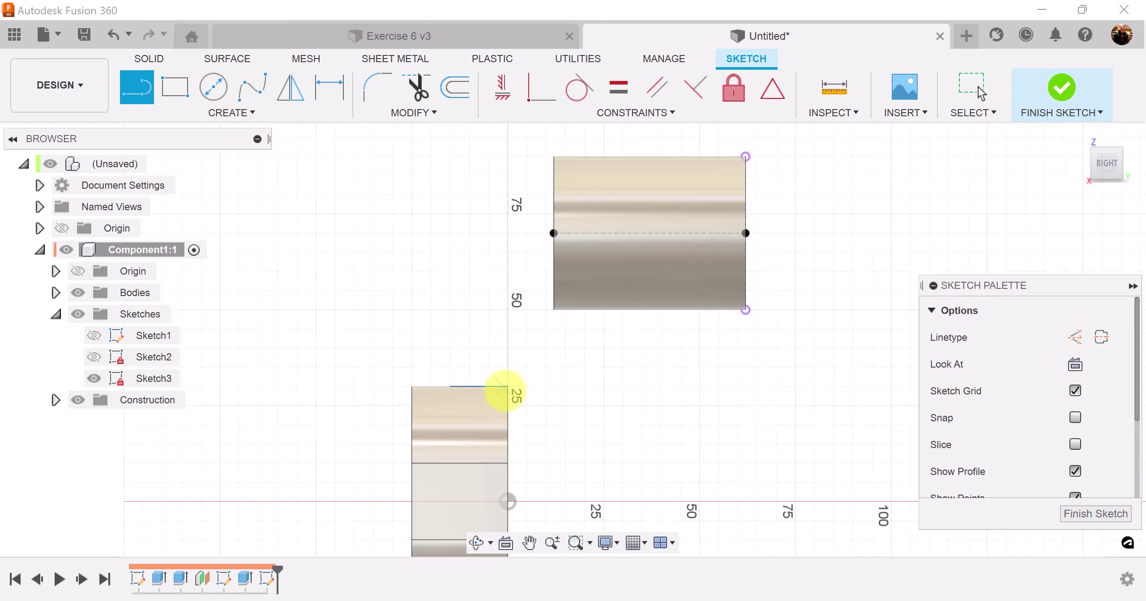
drag(508, 388, 616, 386)
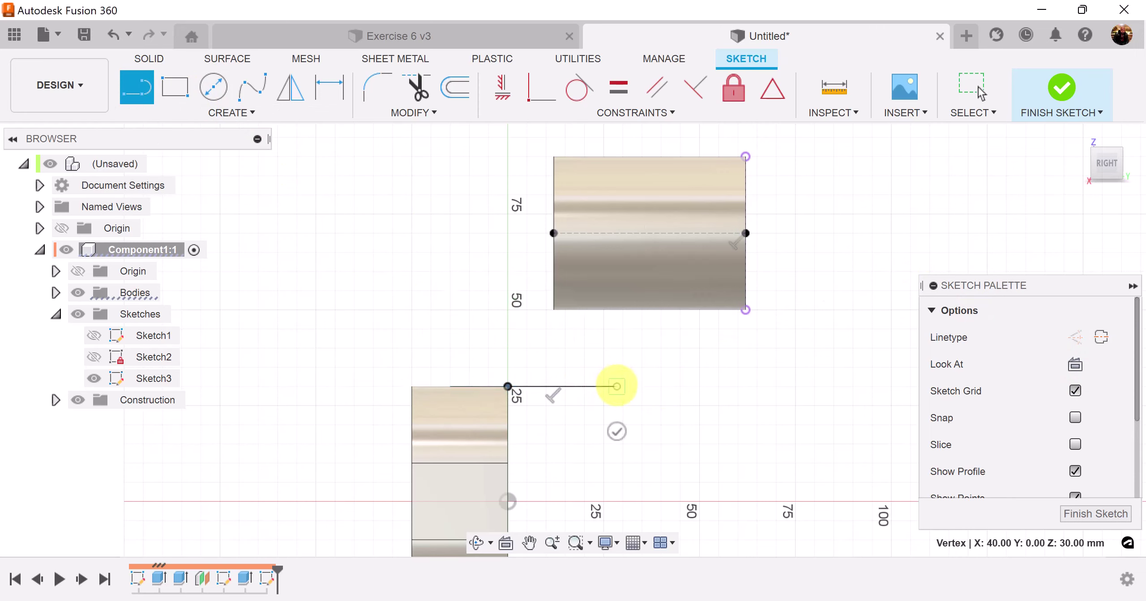
click(617, 232)
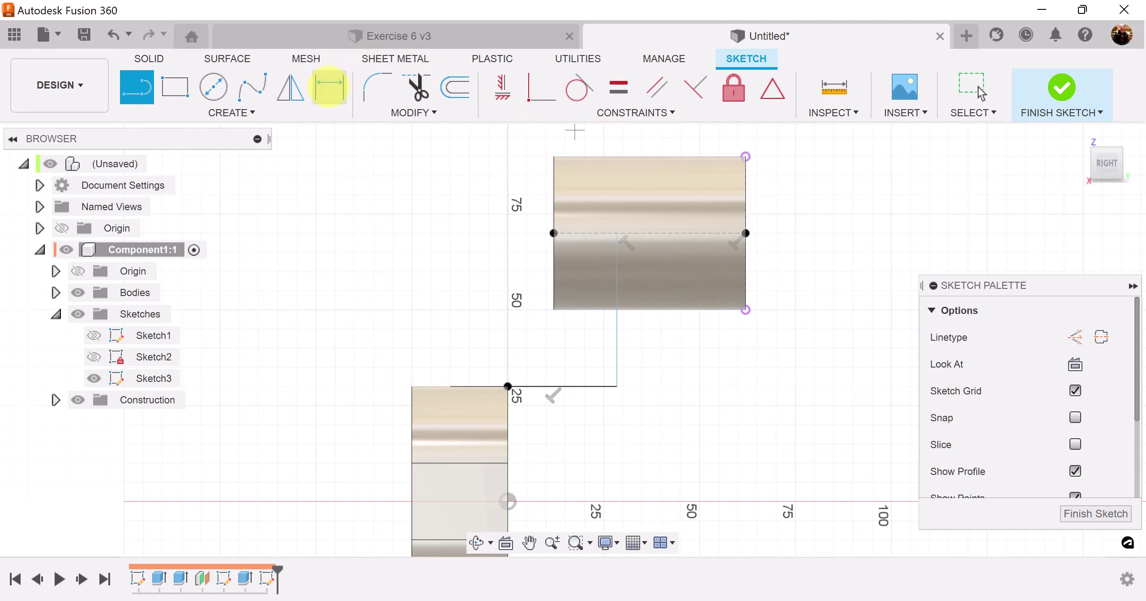
Step: Dimension the vertical leg 20 mm from the cylinder's left edge along the construction line
click(329, 87)
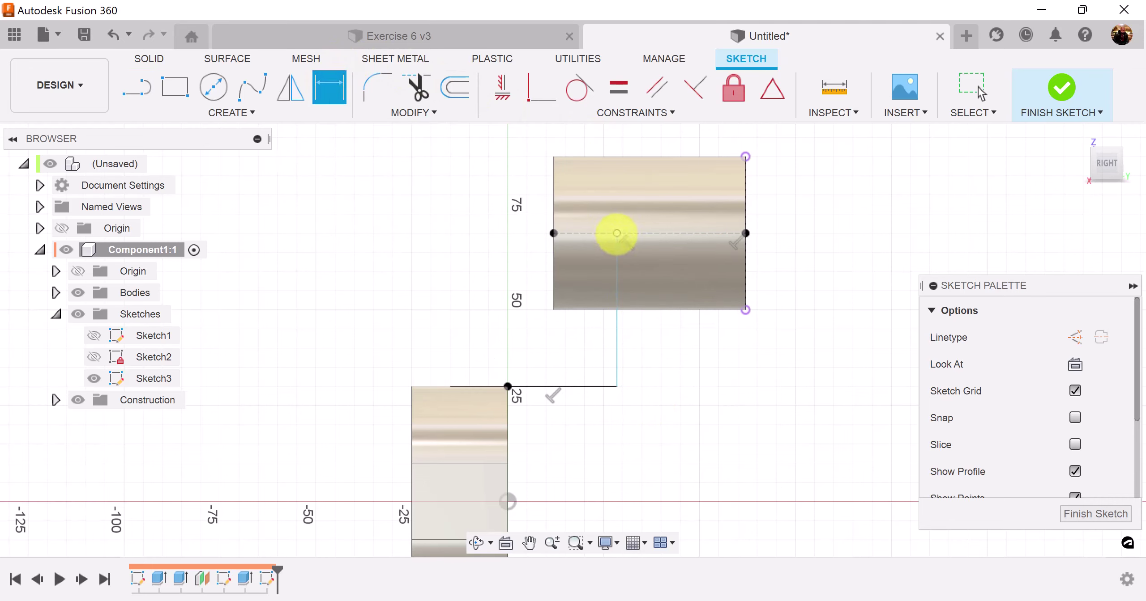
click(617, 233)
click(554, 233)
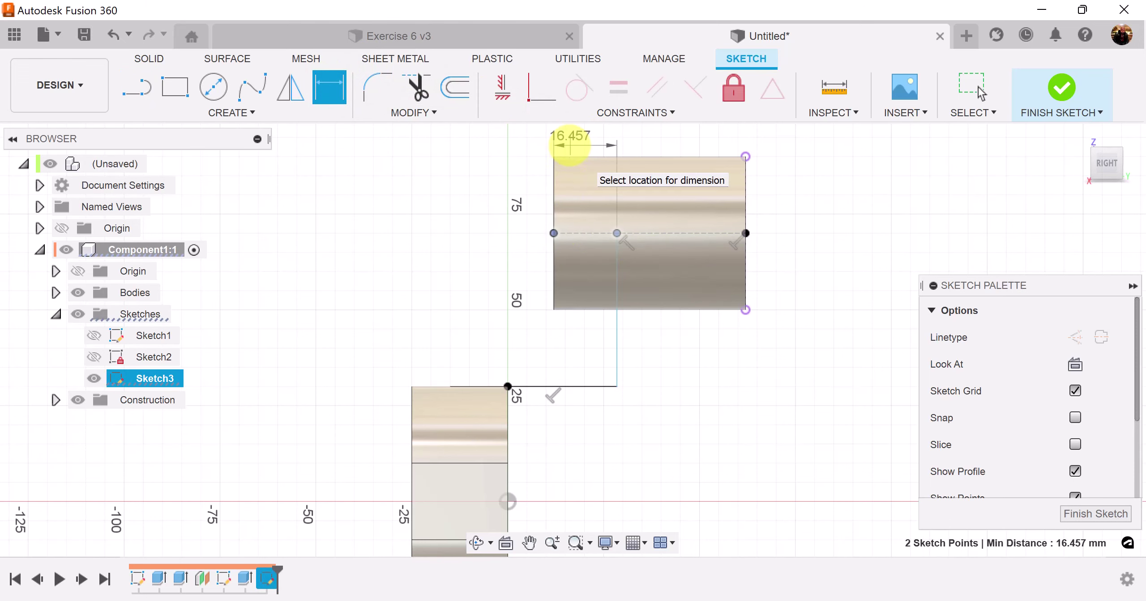
click(570, 145)
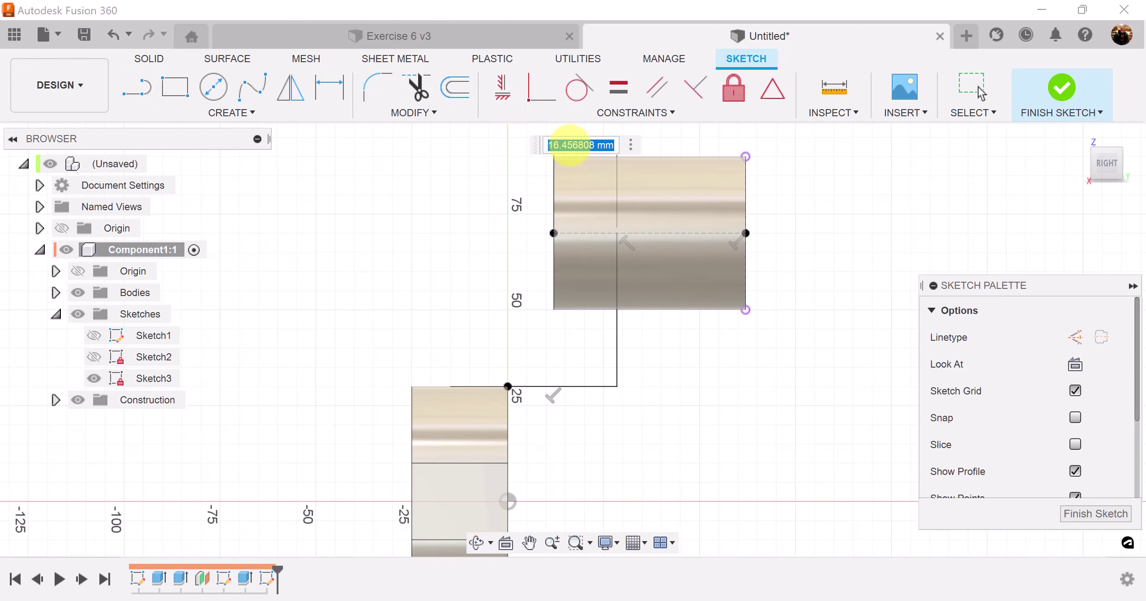
key(Return)
scroll(570, 144, up, 2)
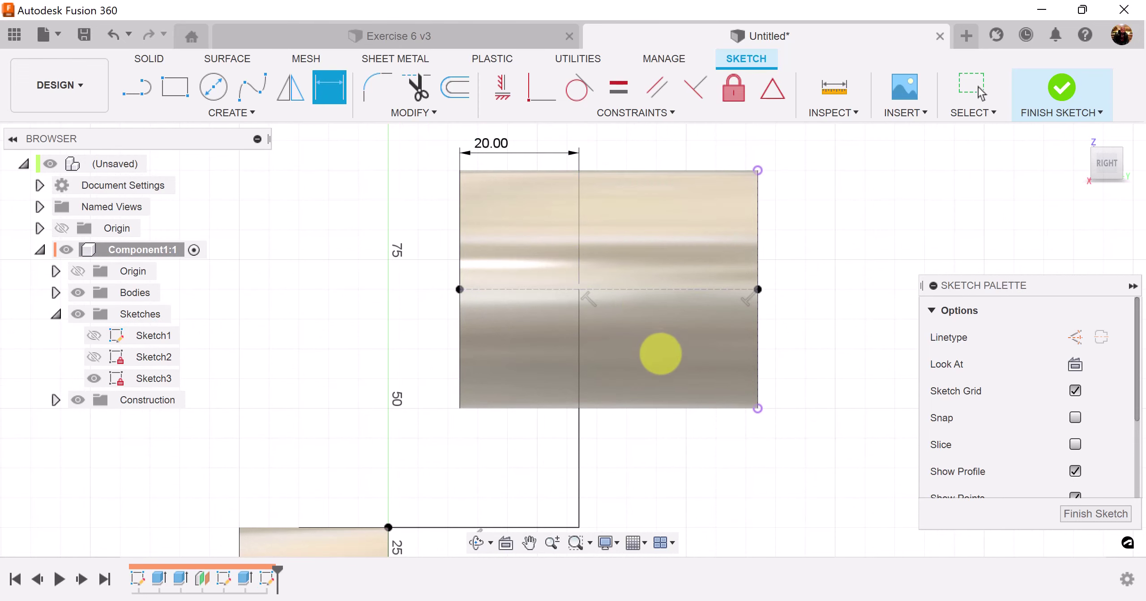
scroll(668, 365, down, 2)
mouse_move(824, 478)
middle_down()
mouse_move(819, 381)
mouse_move(813, 405)
middle_up()
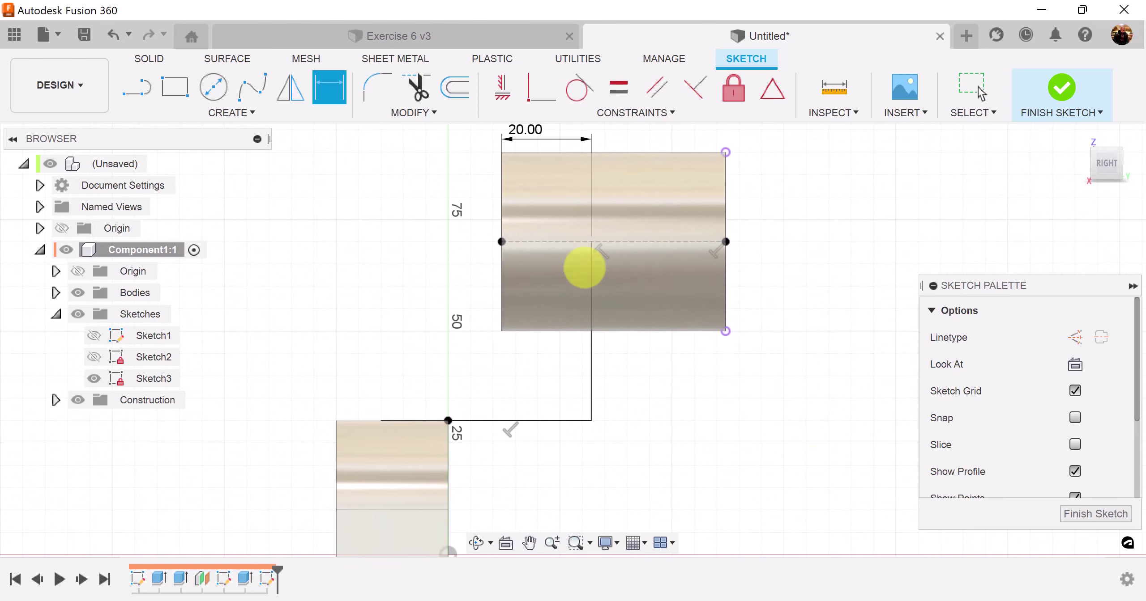
Step: Round the L-shaped path's corner with an R10 fillet
click(376, 85)
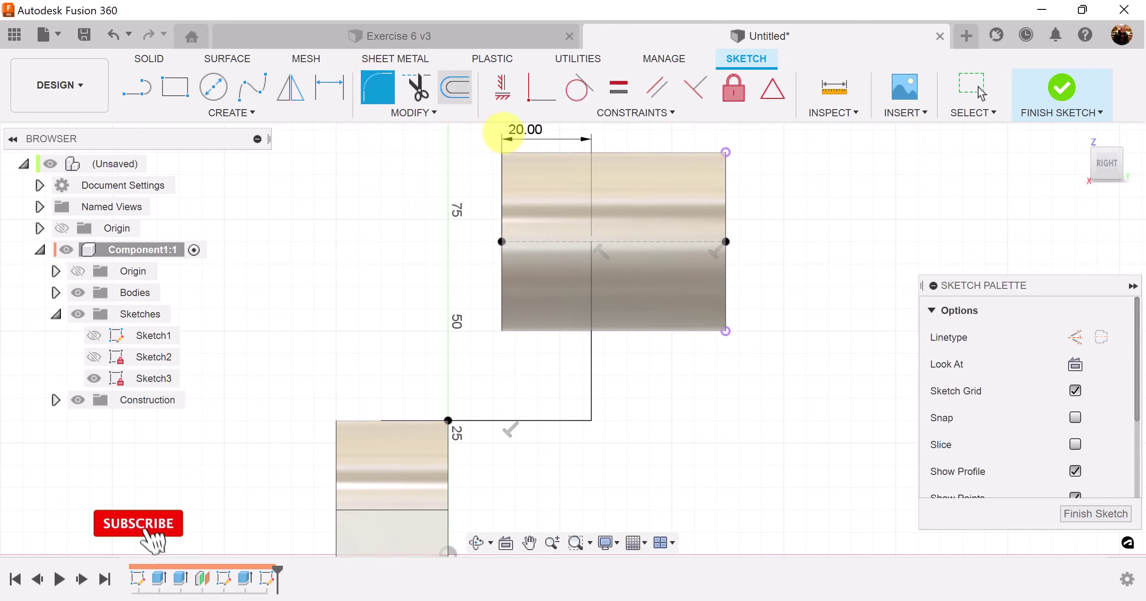
click(592, 372)
click(543, 419)
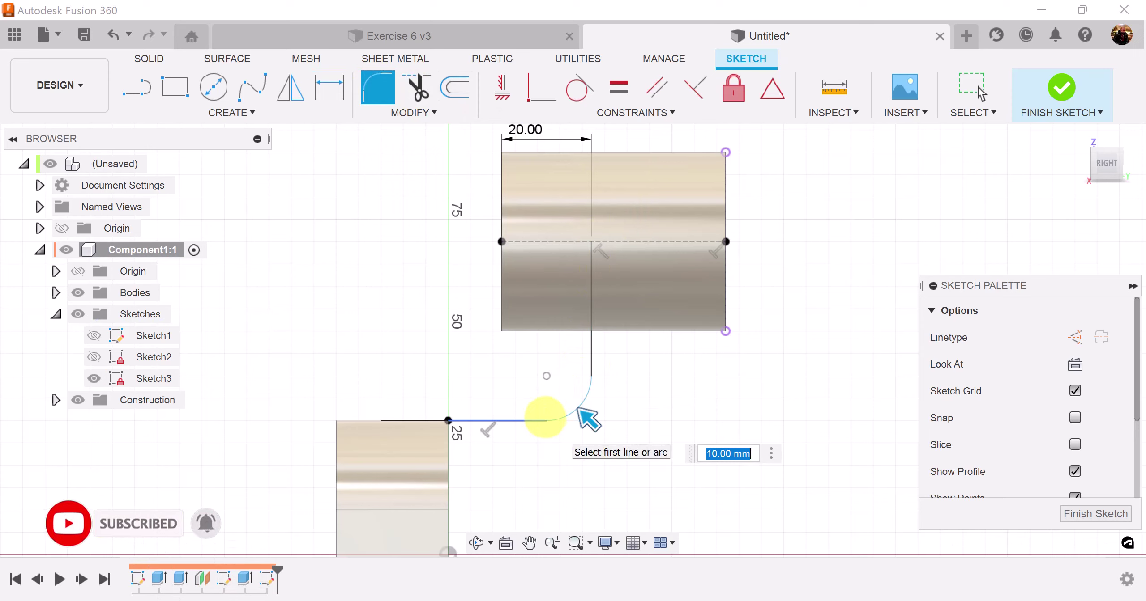
key(Return)
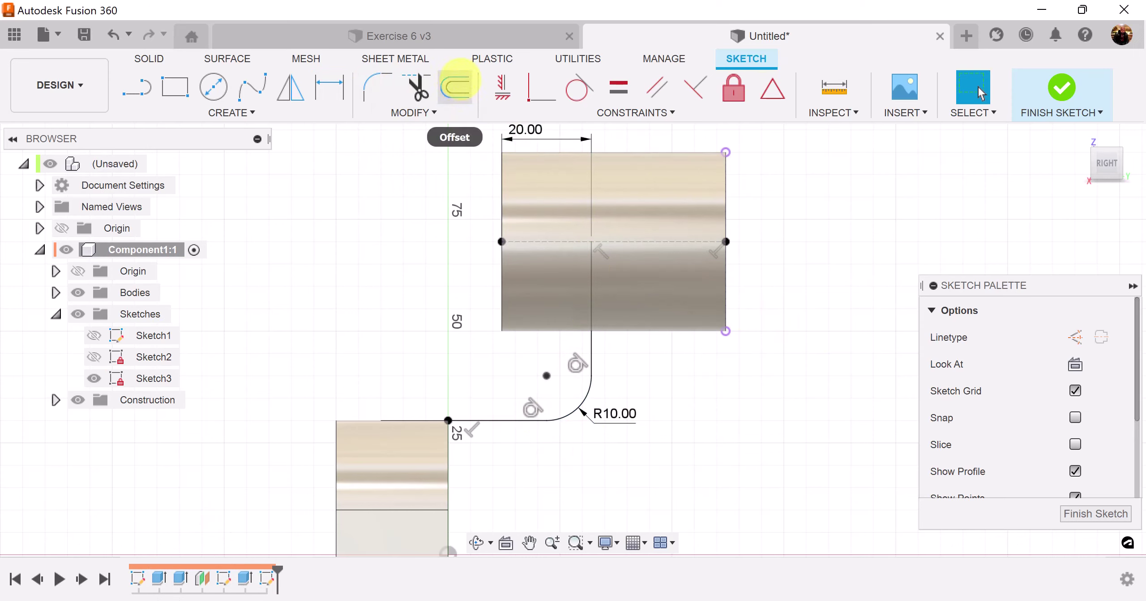
Step: Offset the curved arm path outward by 15 mm
click(456, 85)
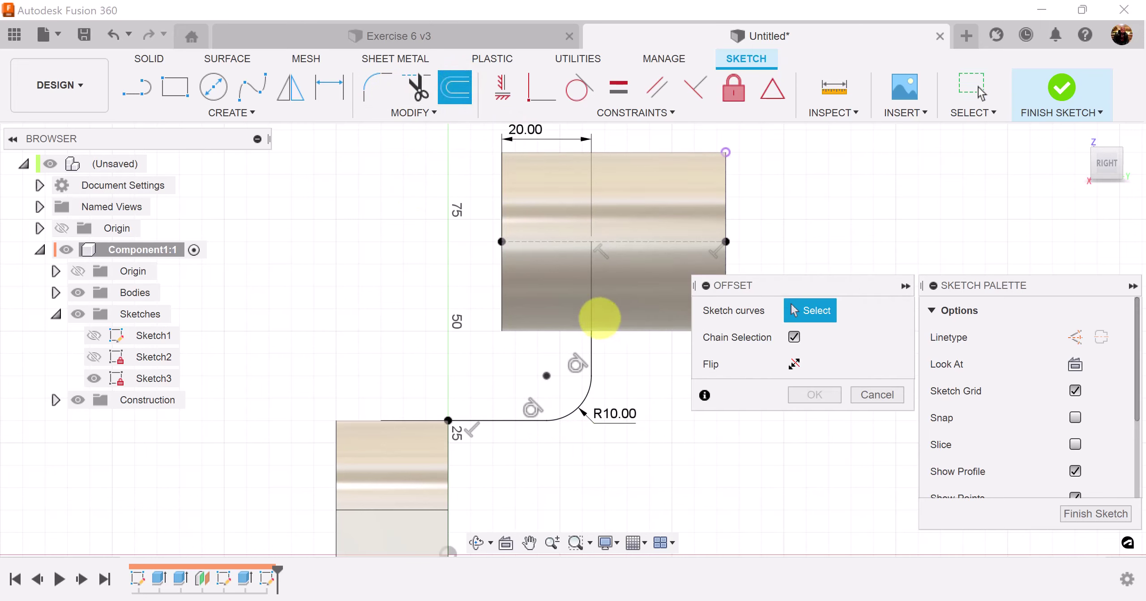
click(591, 325)
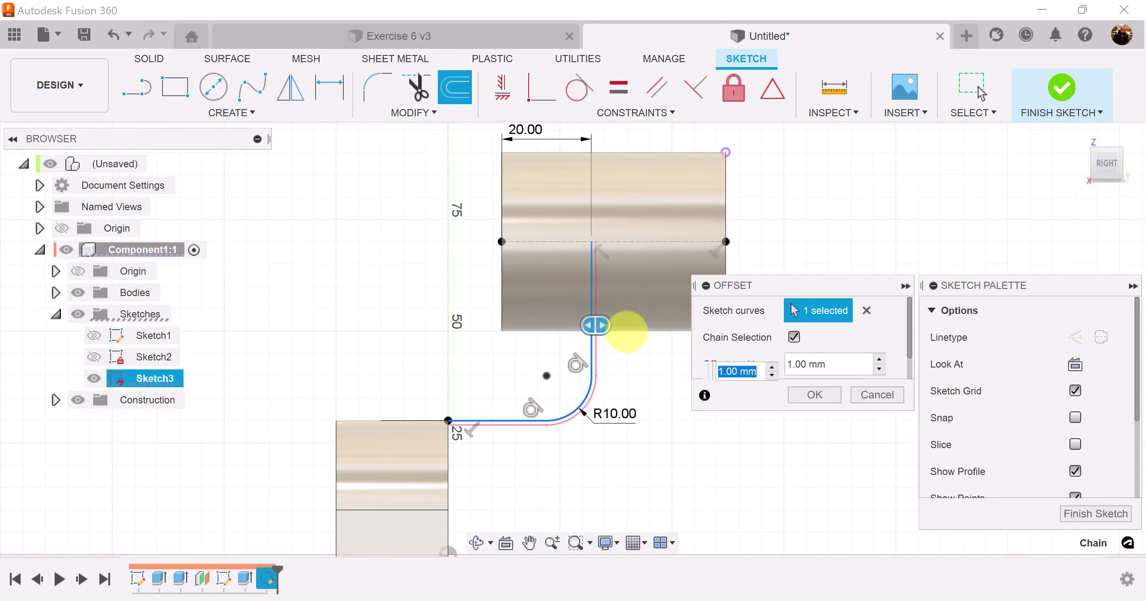
drag(605, 324, 632, 325)
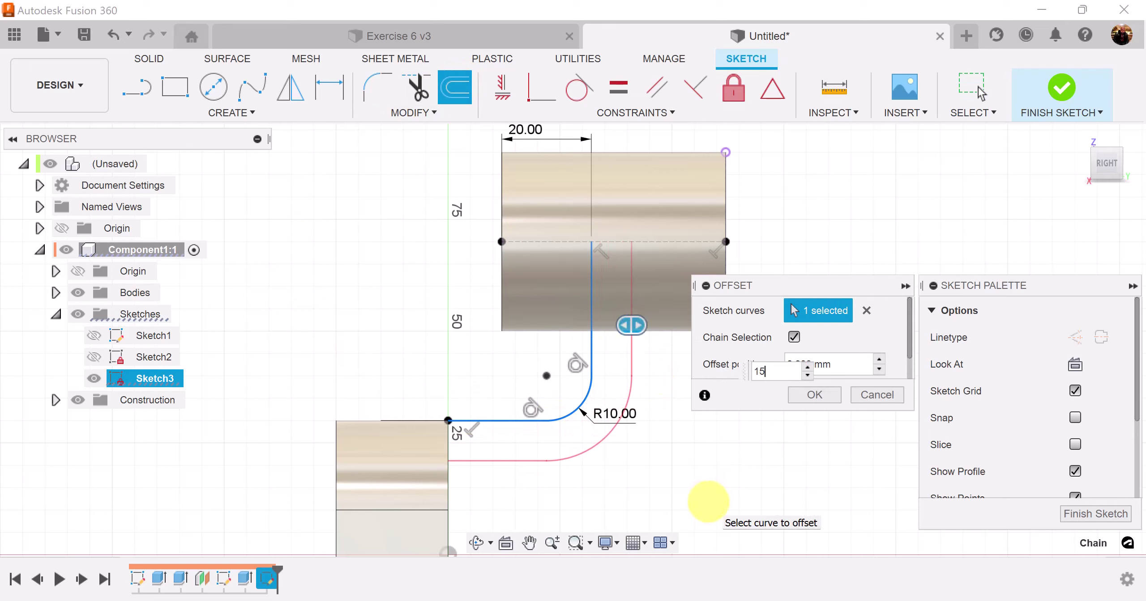
text(15)
click(812, 394)
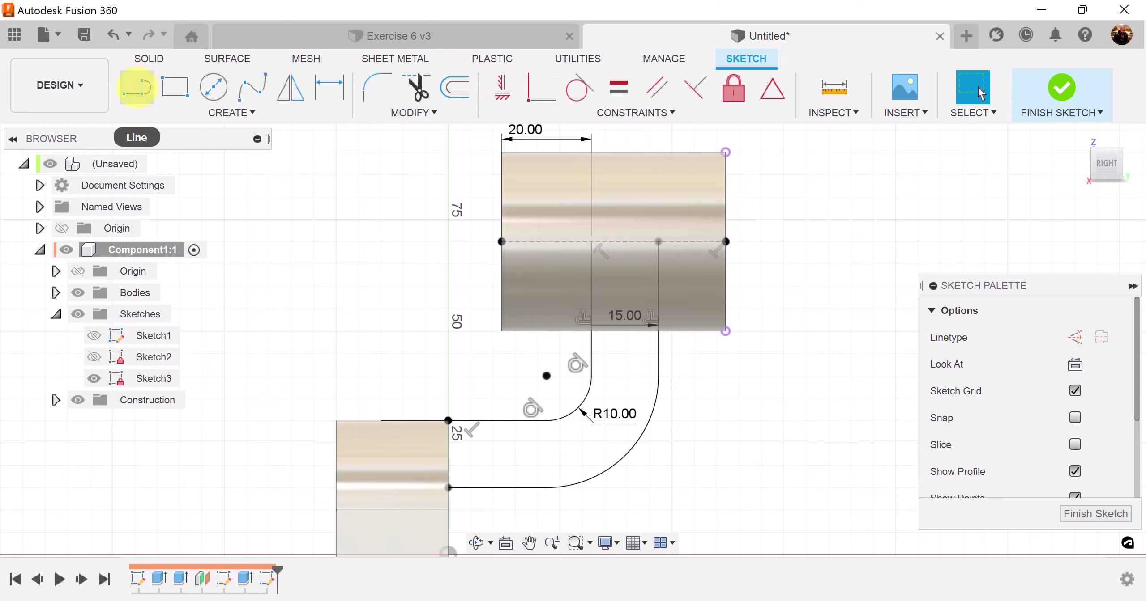
Step: Close both open ends between the path and its offset with short lines
click(136, 87)
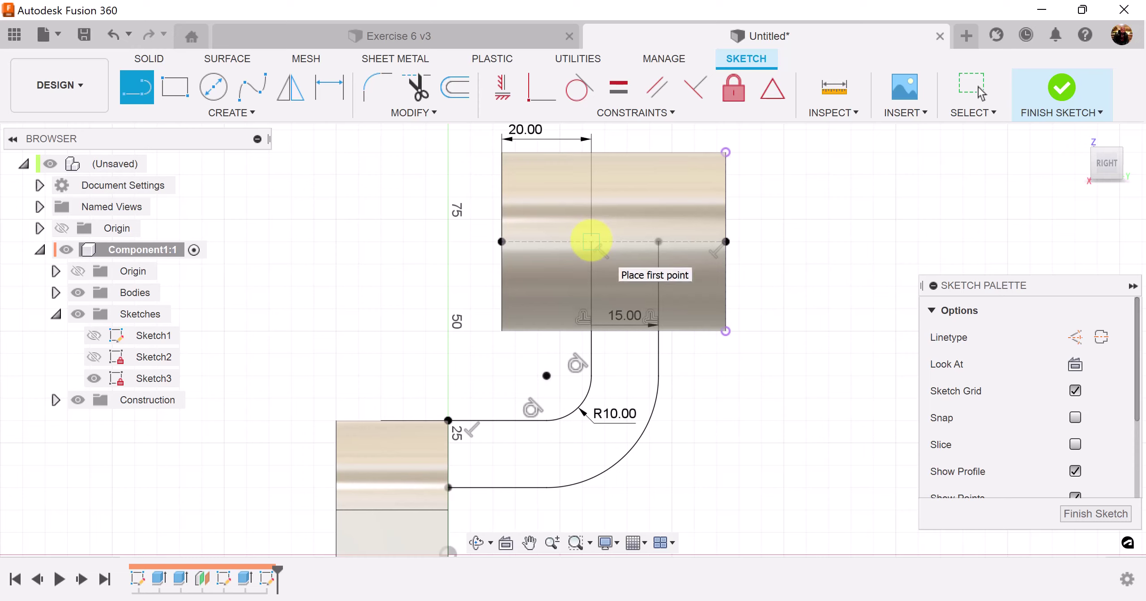
click(591, 242)
double_click(658, 242)
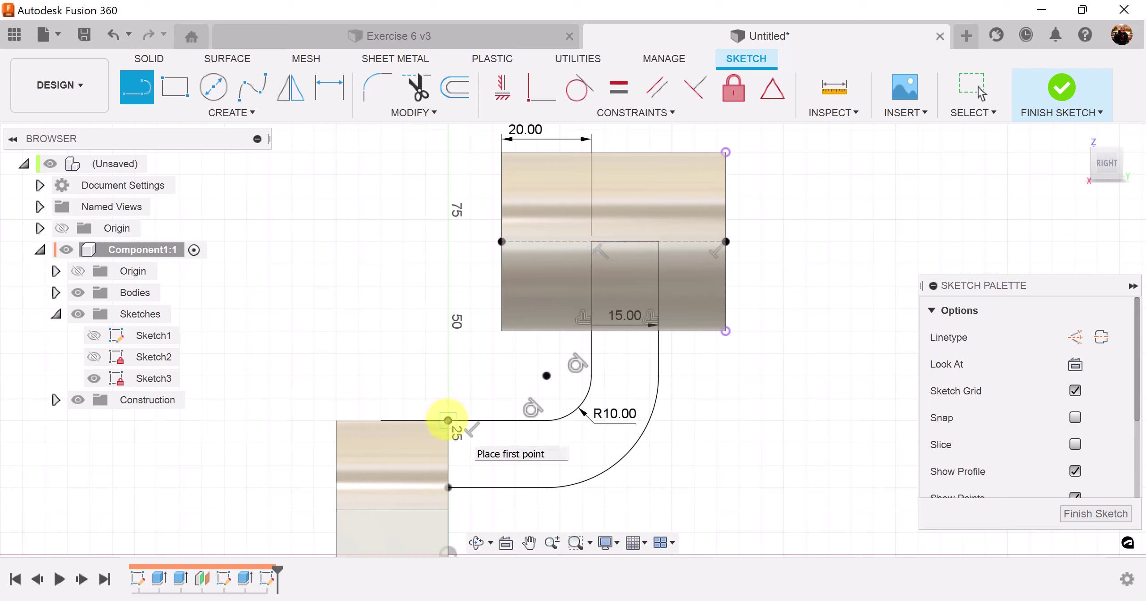
click(448, 421)
double_click(447, 487)
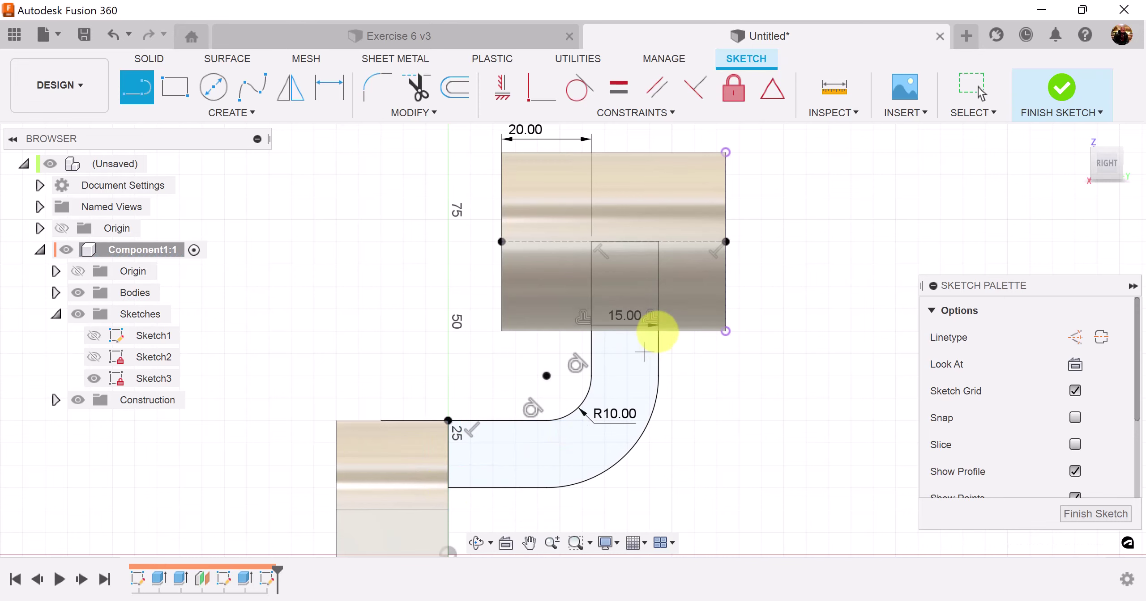
scroll(729, 440, down, 2)
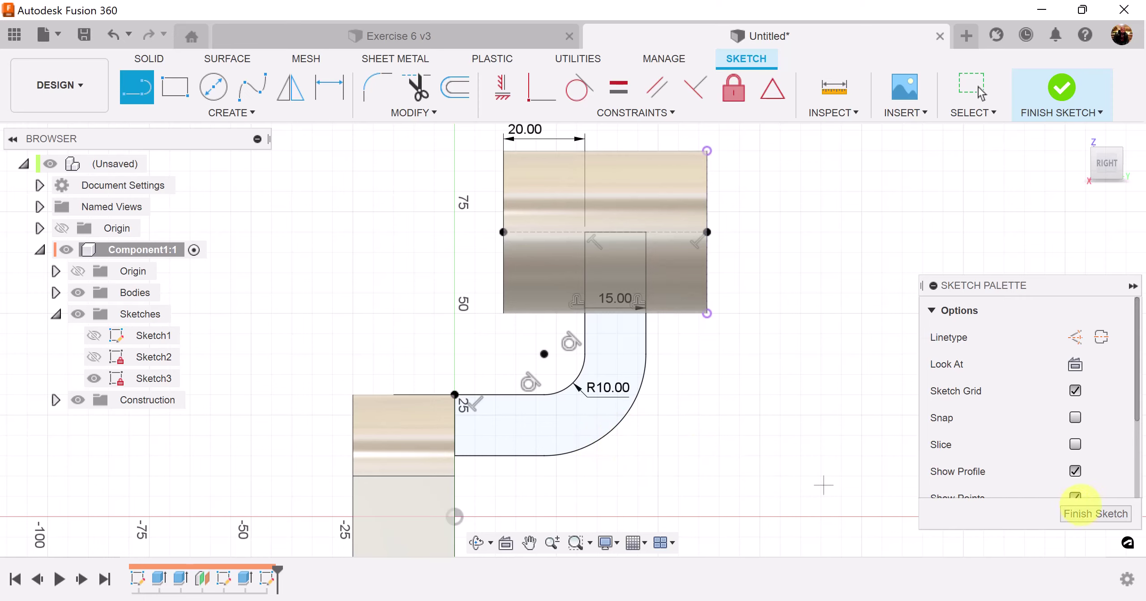
Step: Finish the sketch and extrude the arm profile 40 mm symmetric, whole length, joined to the bracket
click(1095, 514)
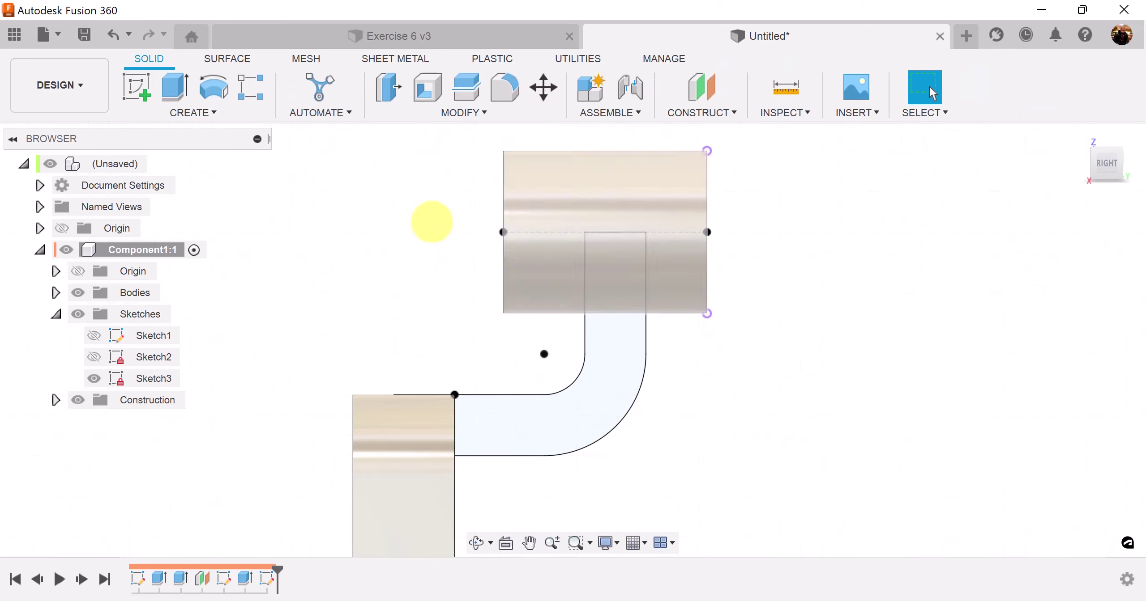
click(174, 90)
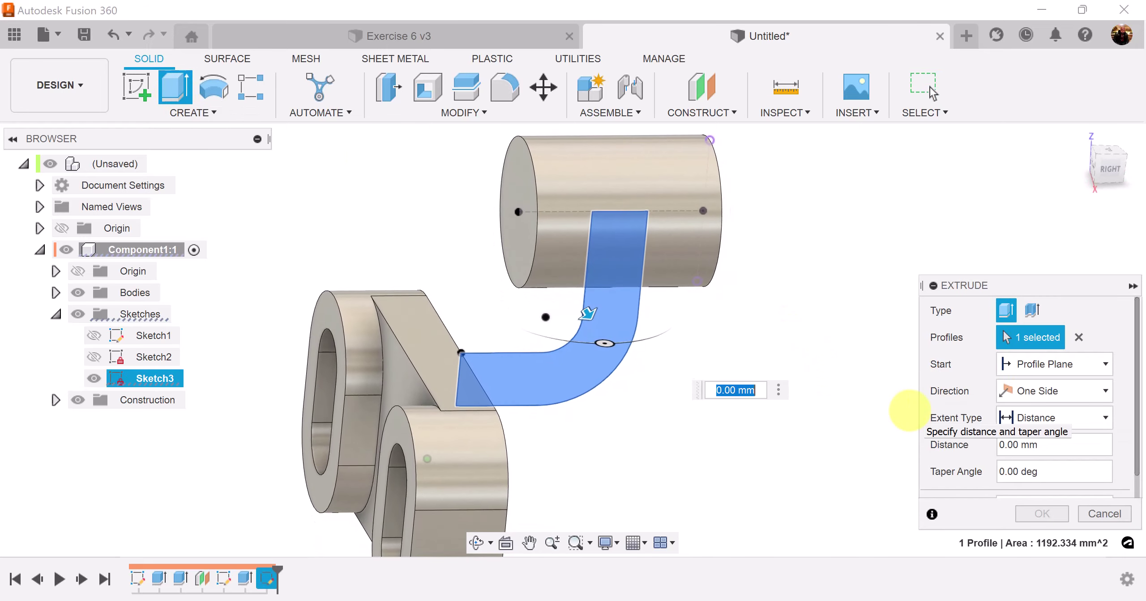
click(1038, 391)
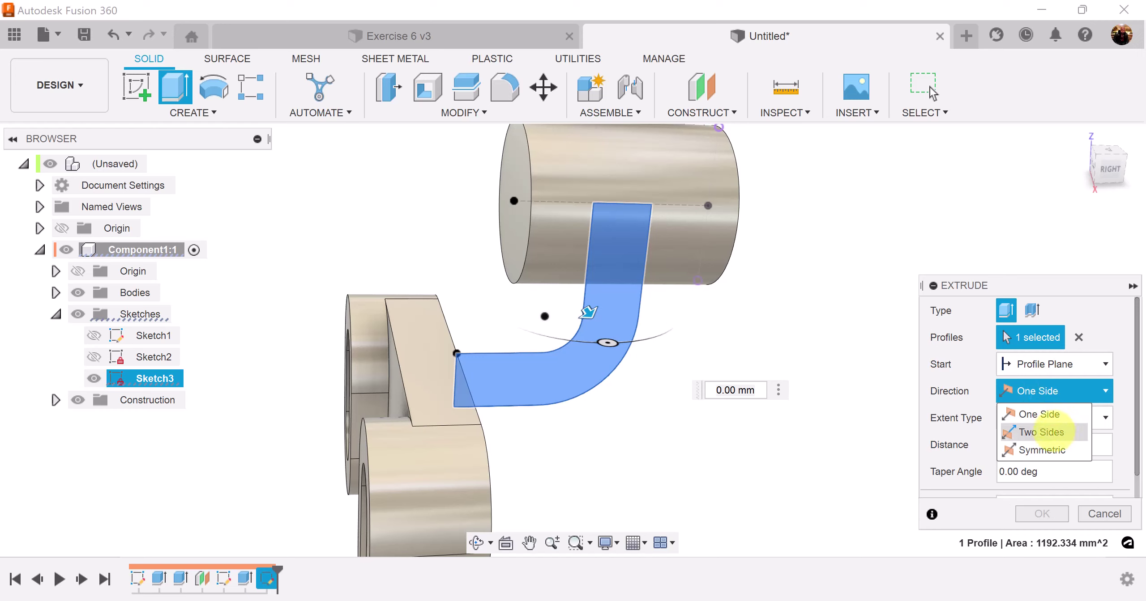
click(1048, 448)
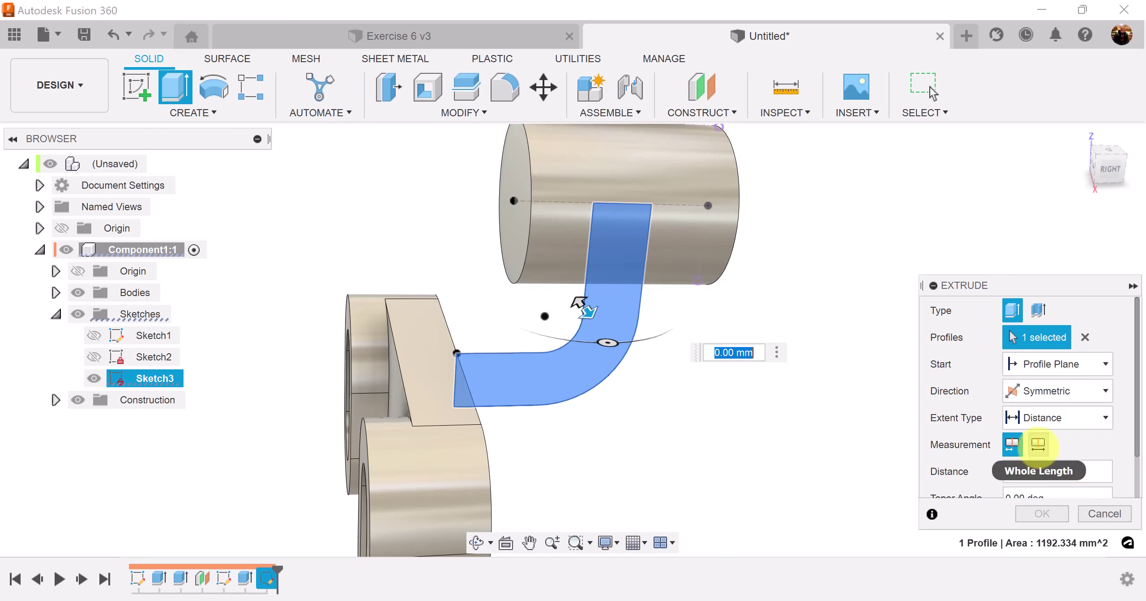
click(1038, 444)
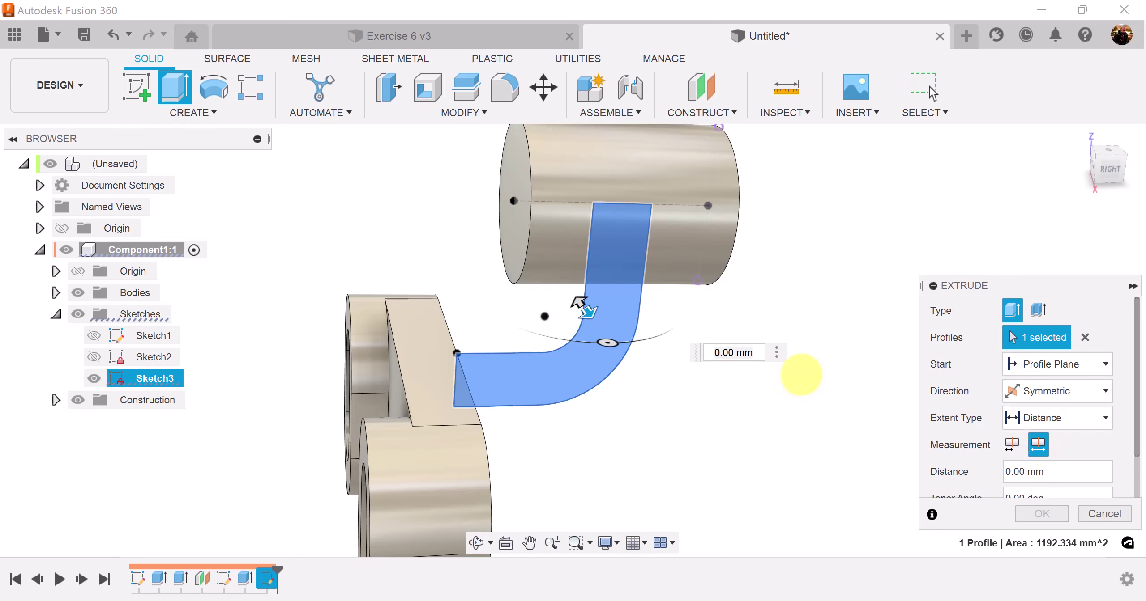
click(734, 352)
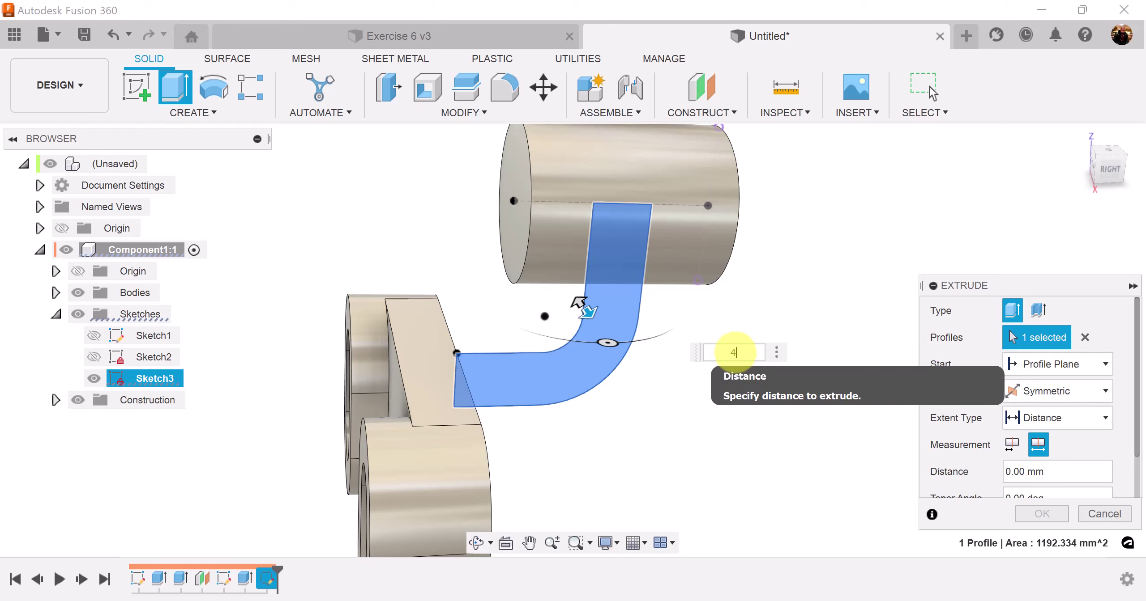
text(0)
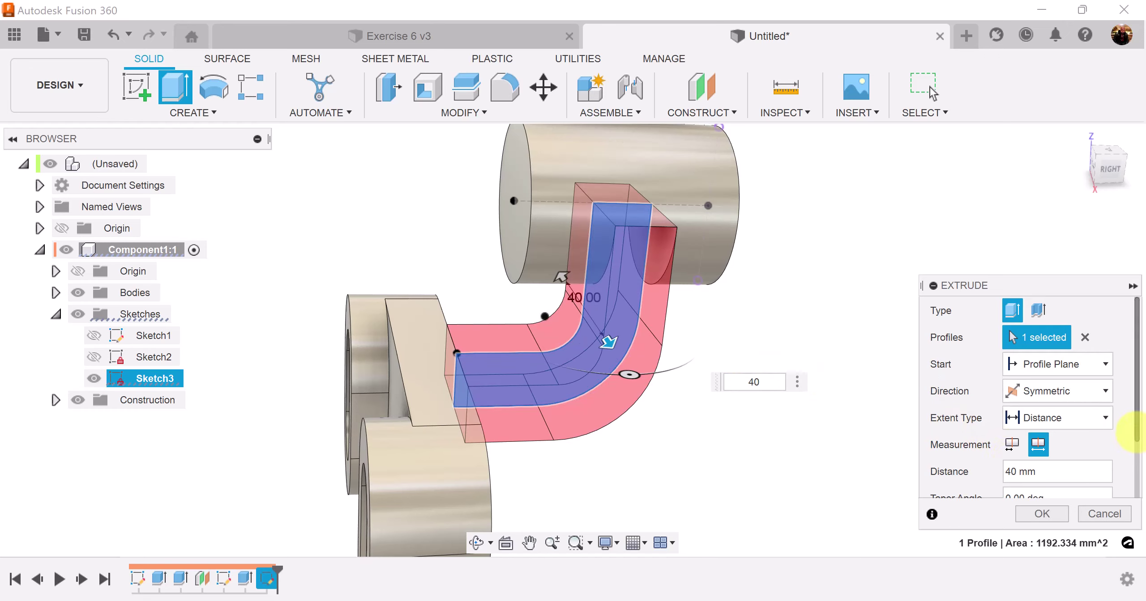
scroll(1134, 430, down, 3)
click(1074, 456)
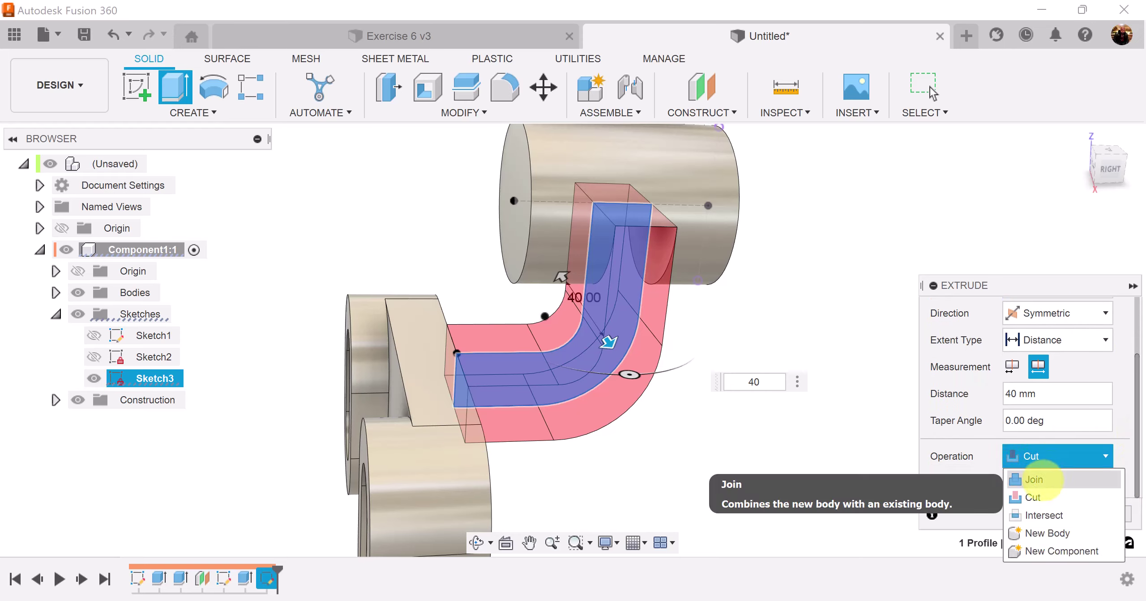
click(1034, 480)
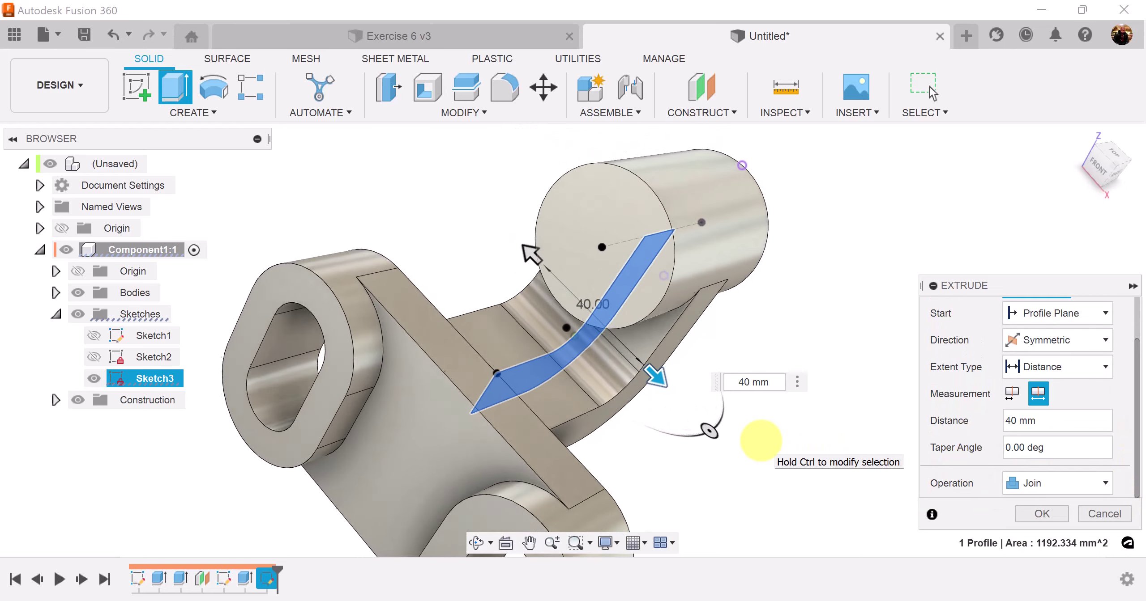
click(1048, 514)
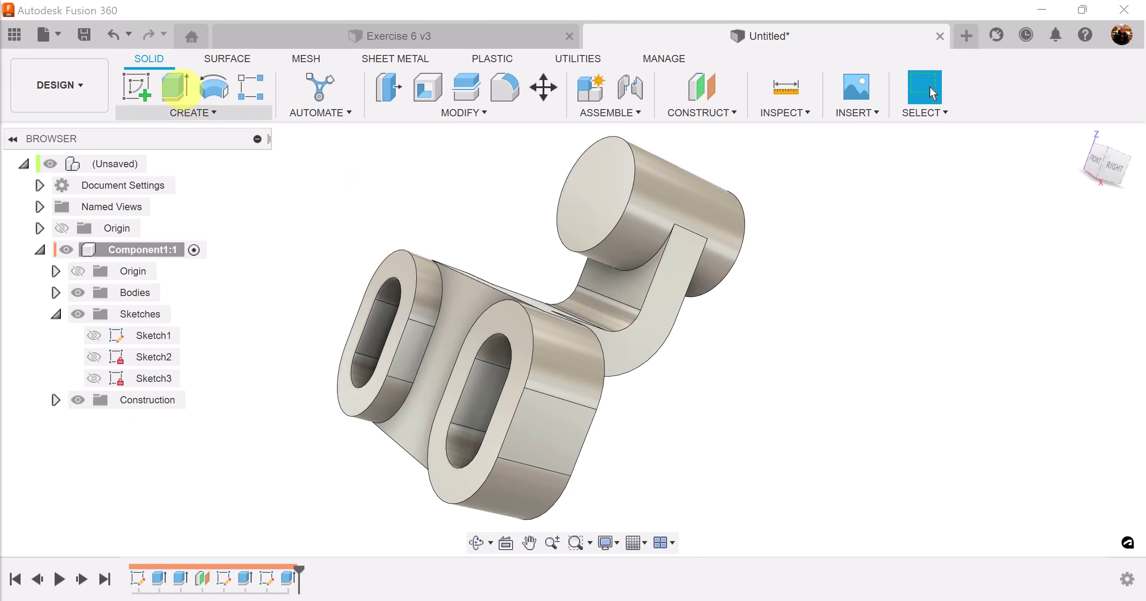
Step: Add a hole centred on the cylinder's end face with extent All, through the cylinder
click(192, 113)
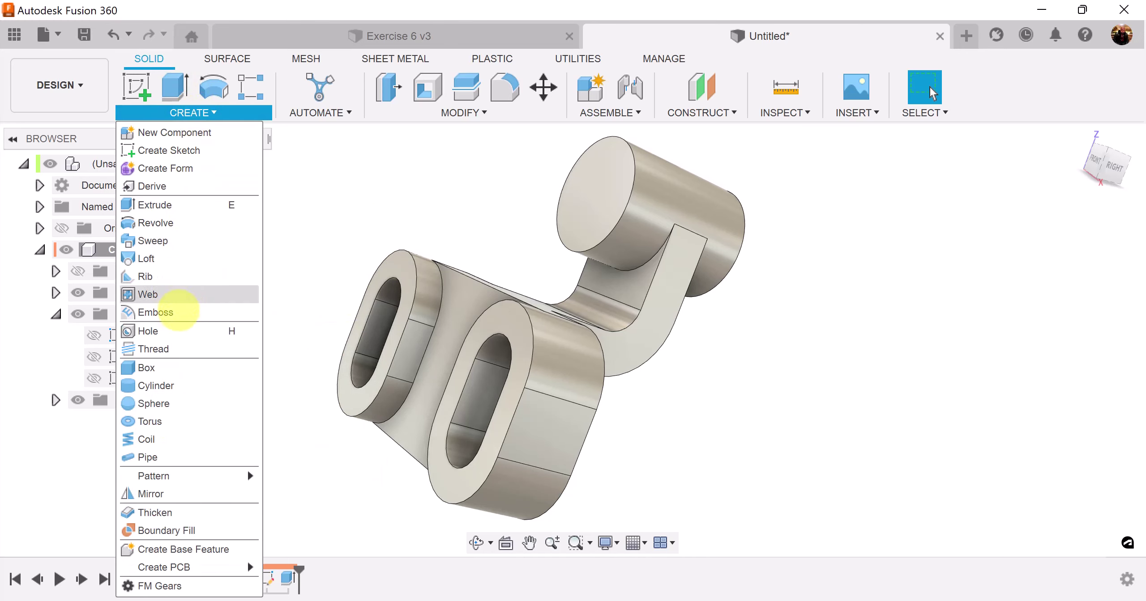
click(149, 331)
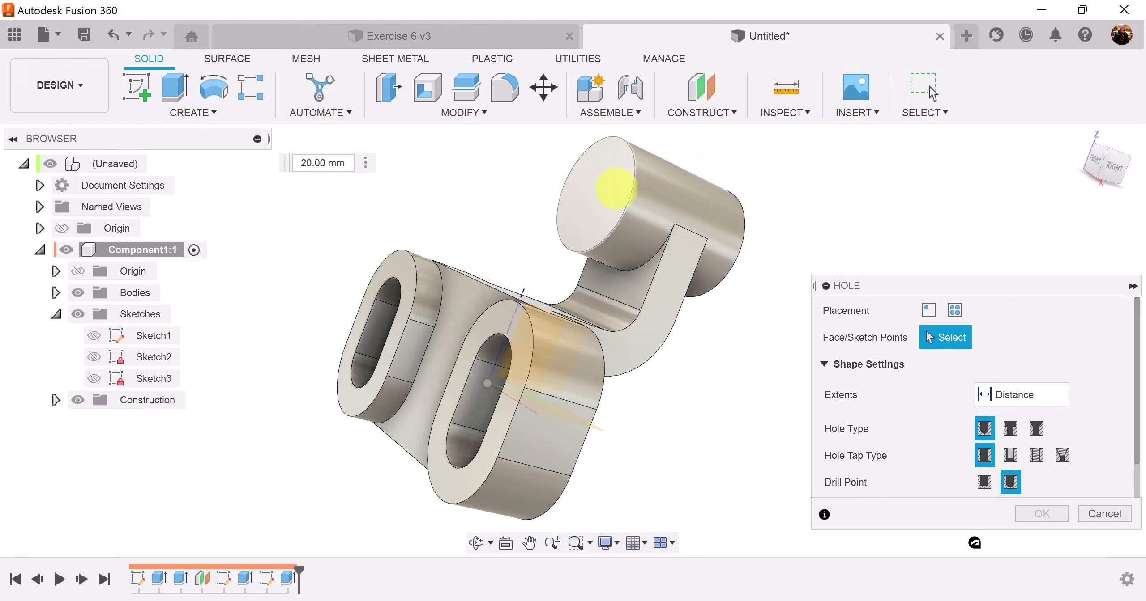
click(605, 180)
drag(603, 174, 577, 181)
click(741, 285)
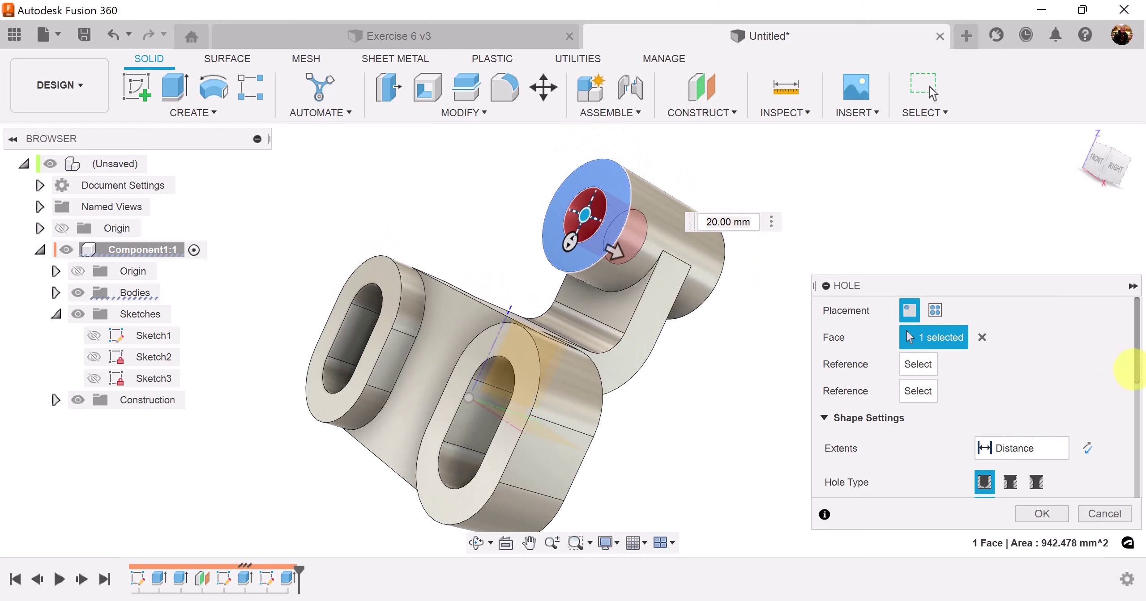
scroll(1128, 376, down, 3)
click(1020, 358)
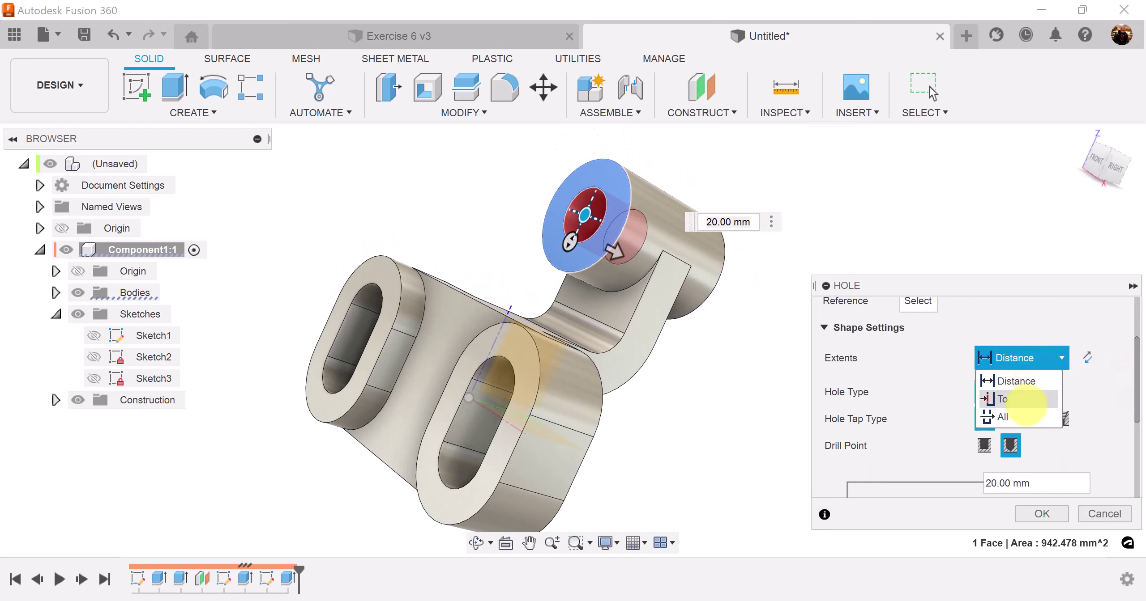
click(1016, 415)
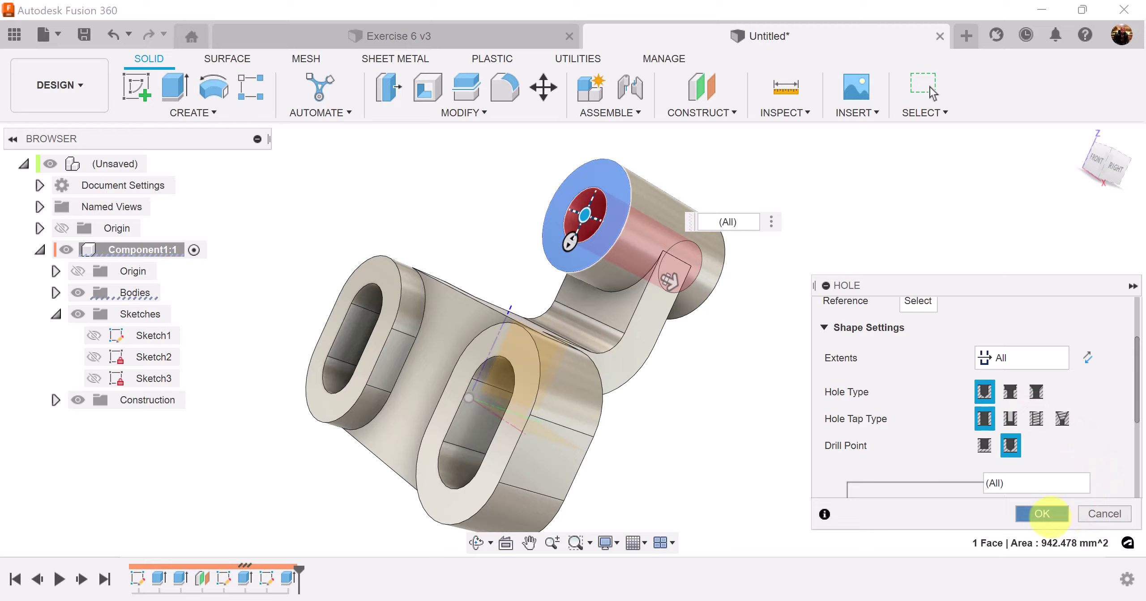
click(1043, 514)
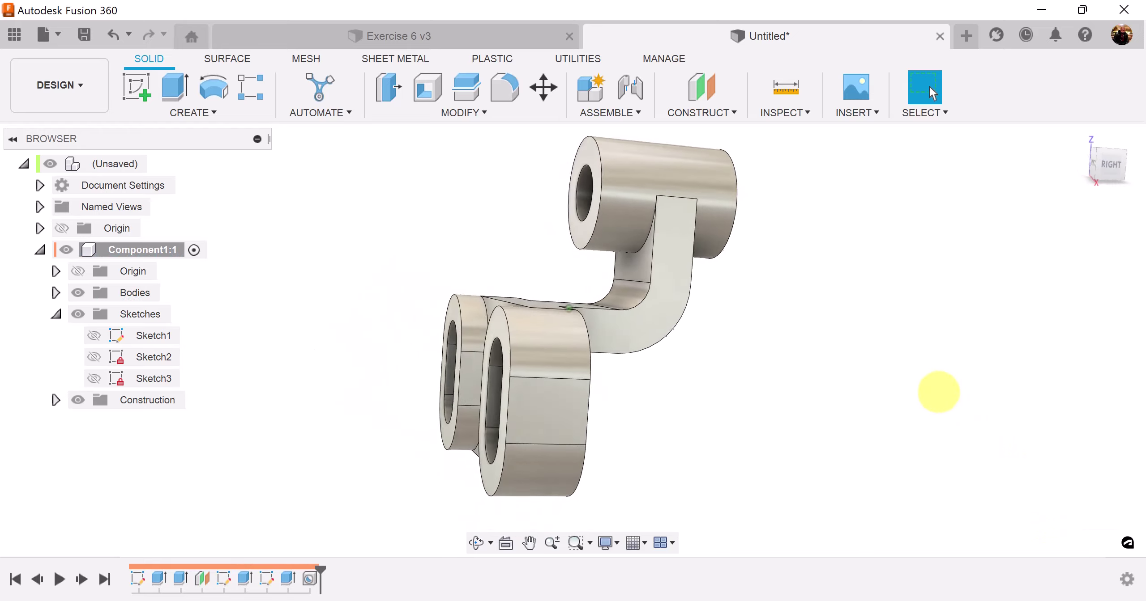